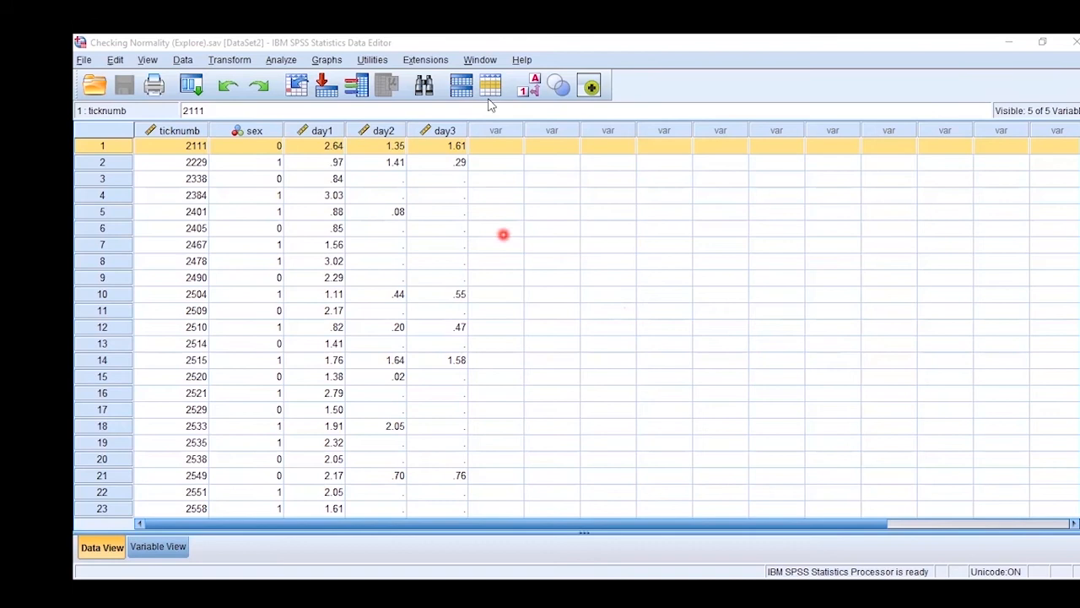
Step: Open the Frequencies analysis from the descriptive statistics and reset its settings to the defaults
{"action": "left_click", "coordinate": [280, 62]}
{"action": "left_click", "coordinate": [341, 98]}
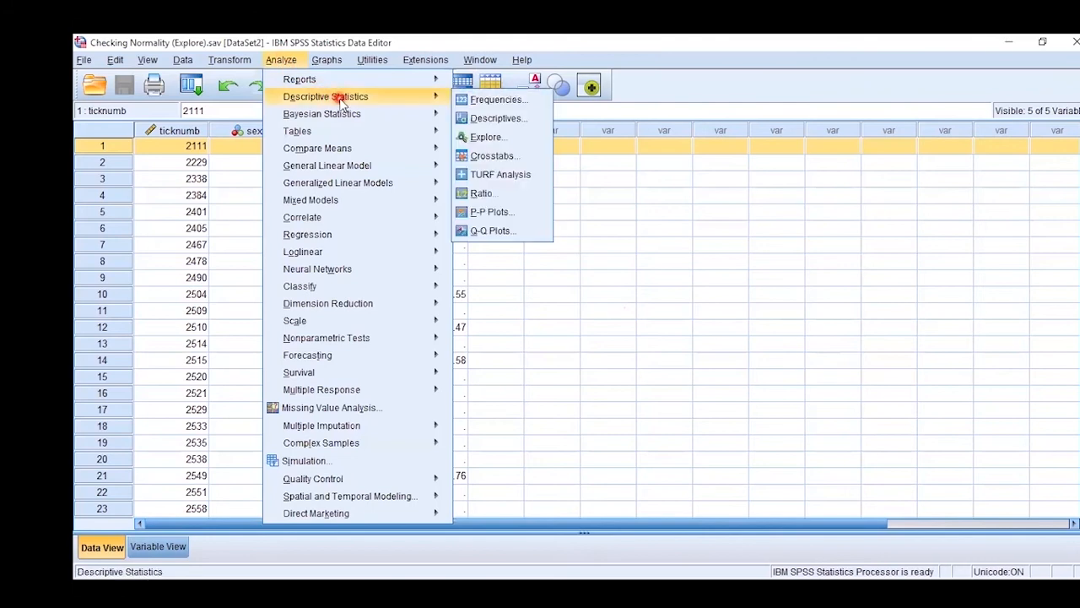
{"action": "left_click", "coordinate": [503, 101]}
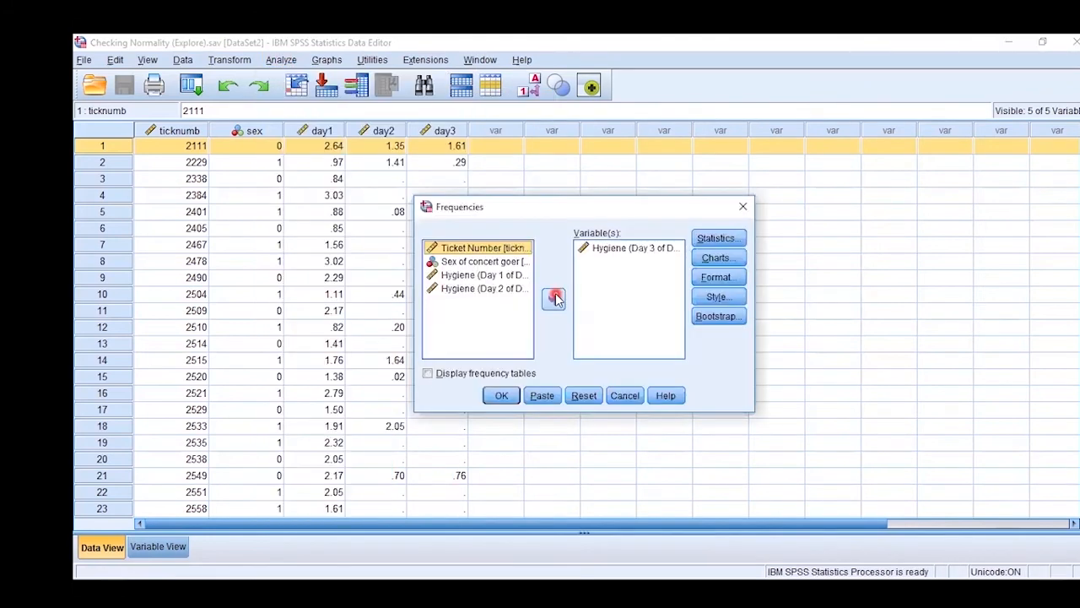
{"action": "left_click", "coordinate": [466, 372]}
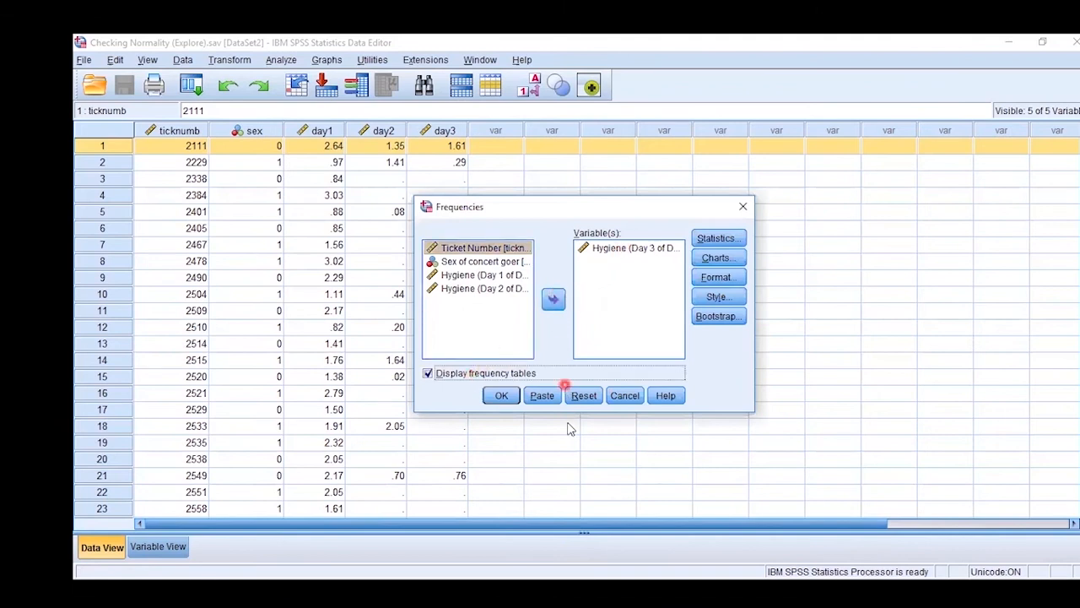
{"action": "left_click", "coordinate": [583, 395]}
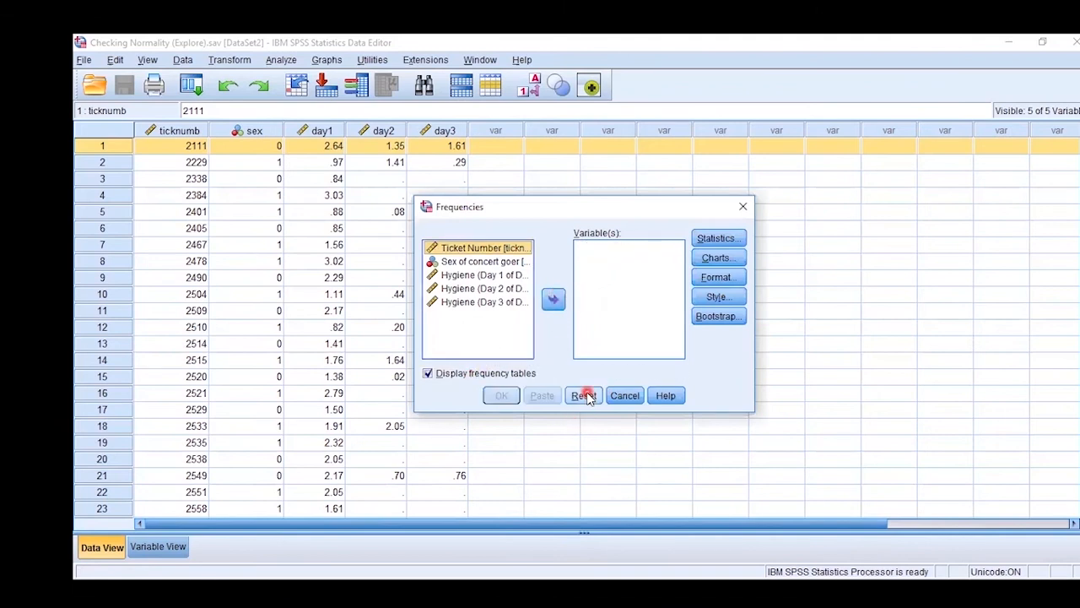
Step: Add Hygiene (Day 1 of Download Festival) as the analysis variable and turn off the display of frequency tables
{"action": "left_click", "coordinate": [471, 276]}
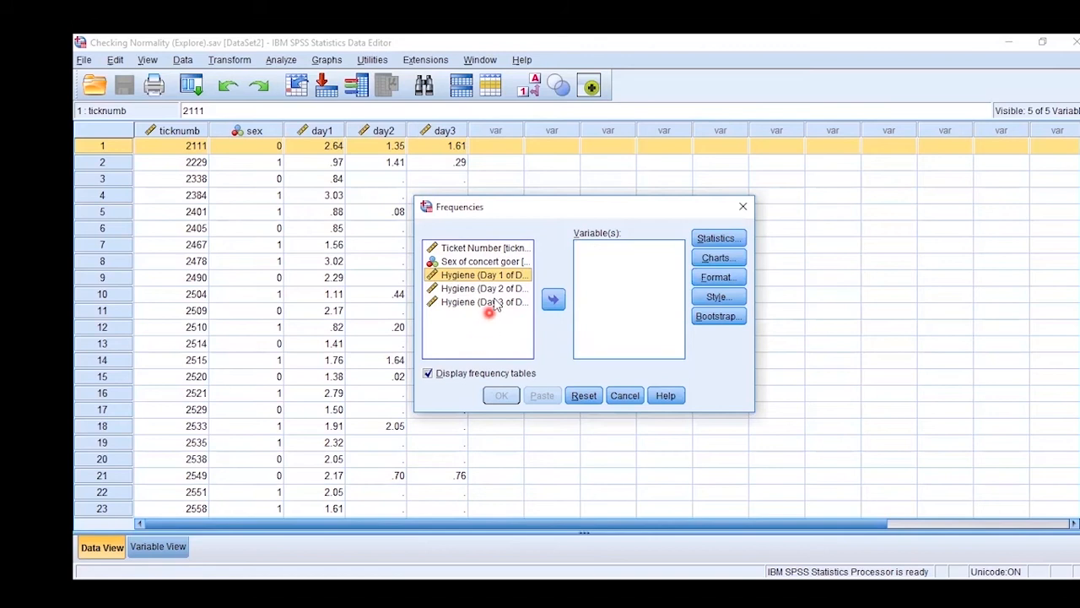
{"action": "left_click", "coordinate": [553, 303]}
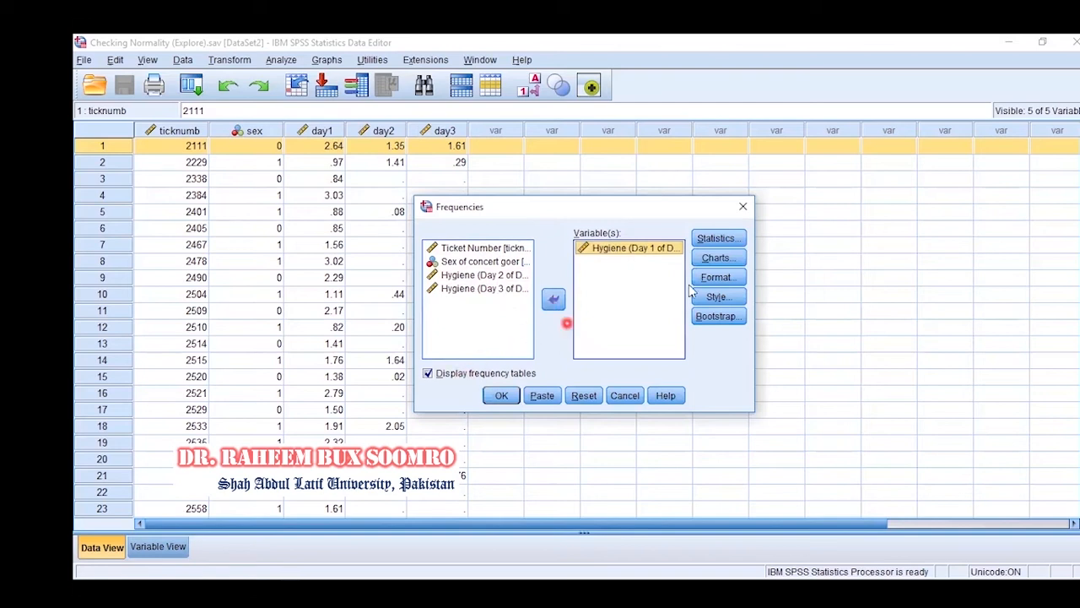
{"action": "left_click", "coordinate": [427, 373]}
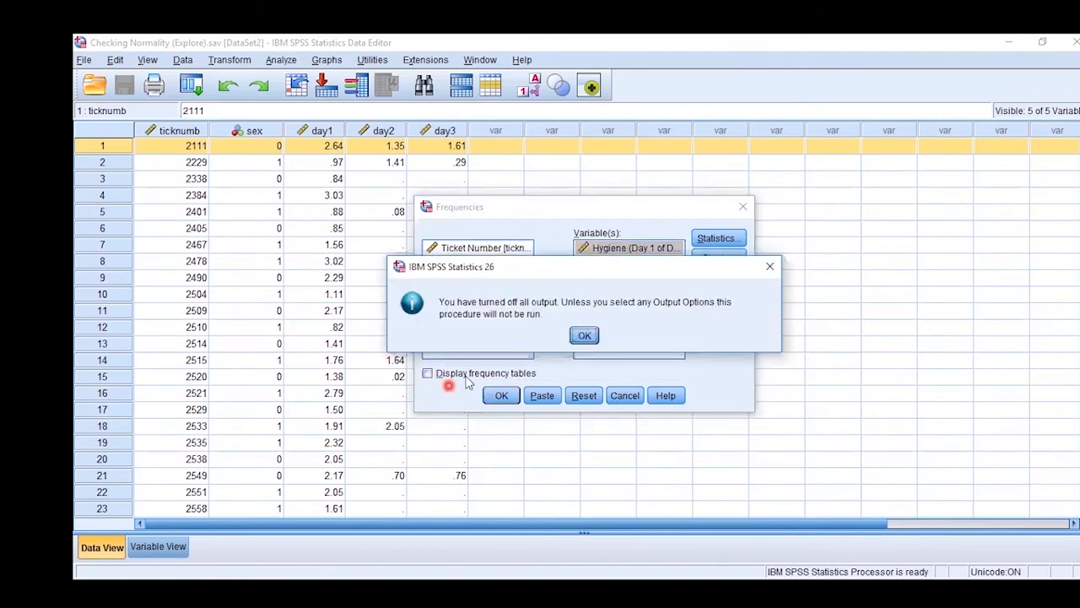
{"action": "left_click", "coordinate": [585, 336]}
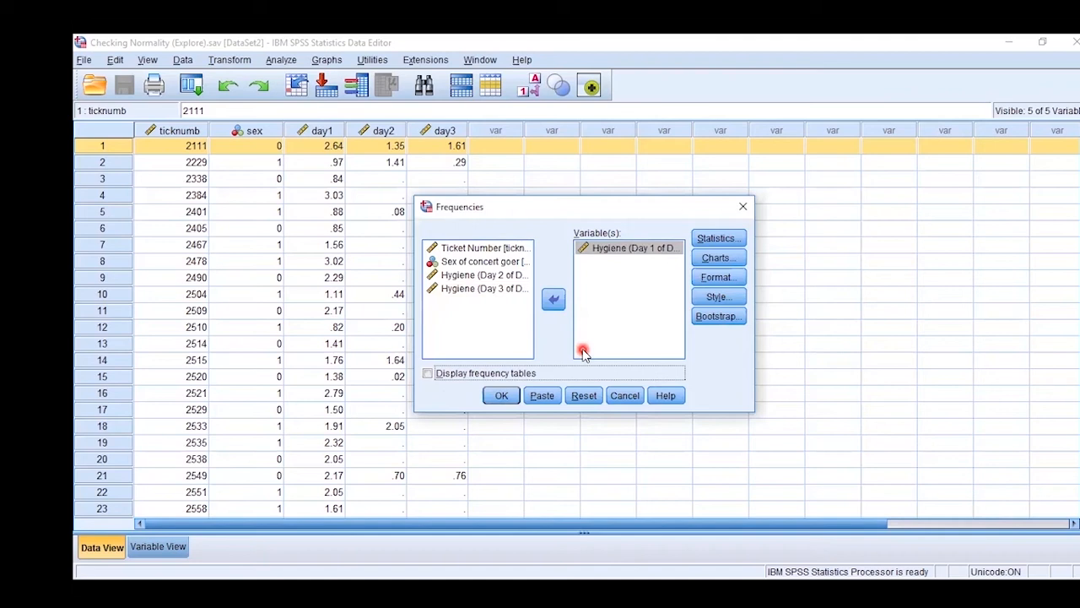
Step: Include the mean, median and mode in the Frequencies statistics
{"action": "left_click", "coordinate": [715, 240]}
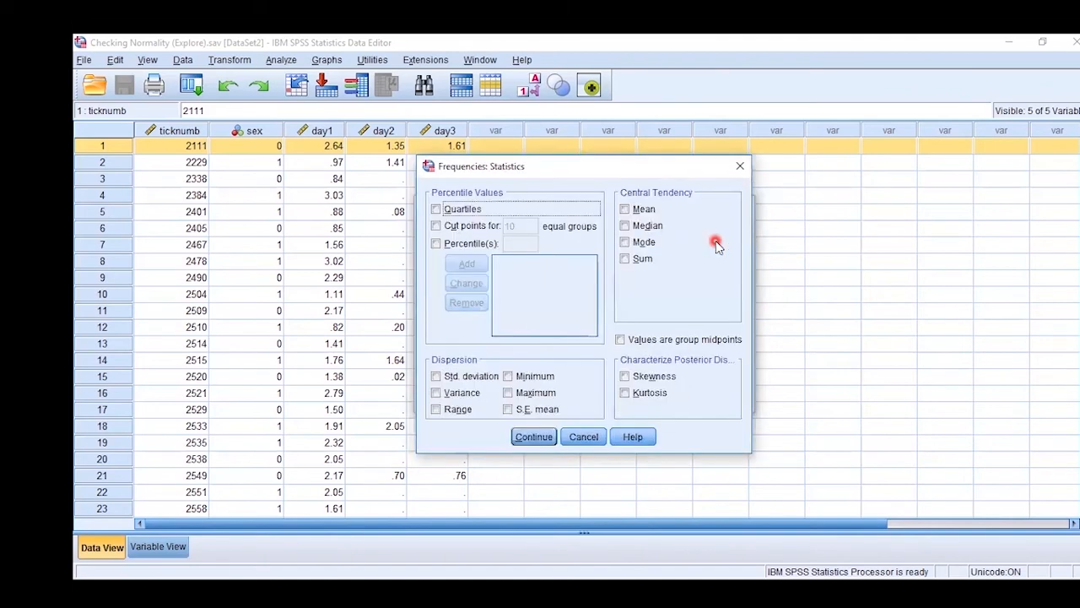
{"action": "left_click", "coordinate": [666, 163]}
{"action": "left_click_drag", "start_coordinate": [783, 275], "coordinate": [782, 268]}
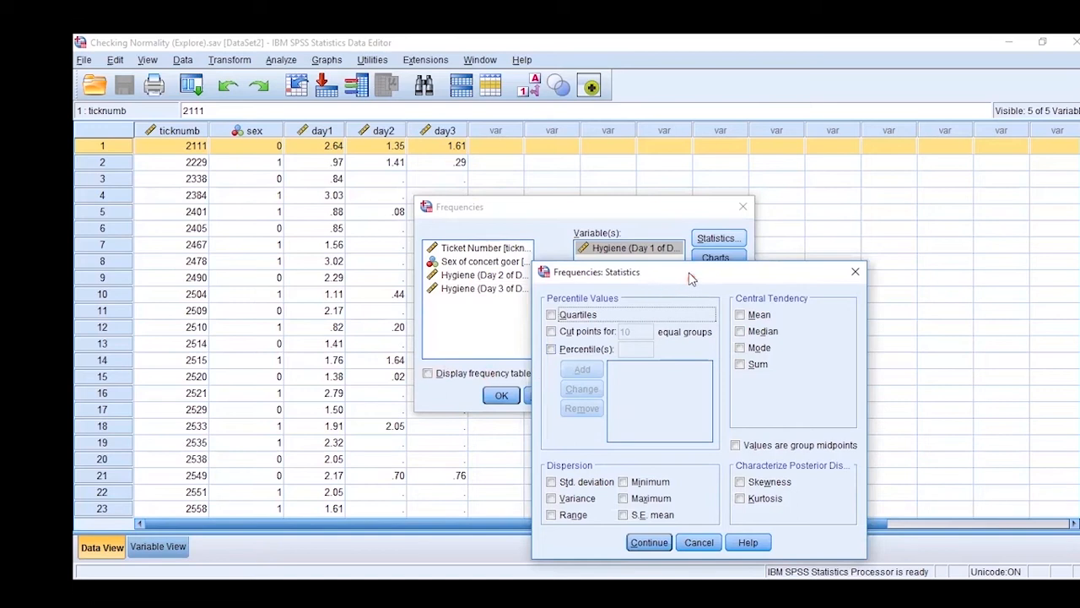
{"action": "left_click_drag", "start_coordinate": [690, 279], "coordinate": [616, 159]}
{"action": "left_click", "coordinate": [666, 233]}
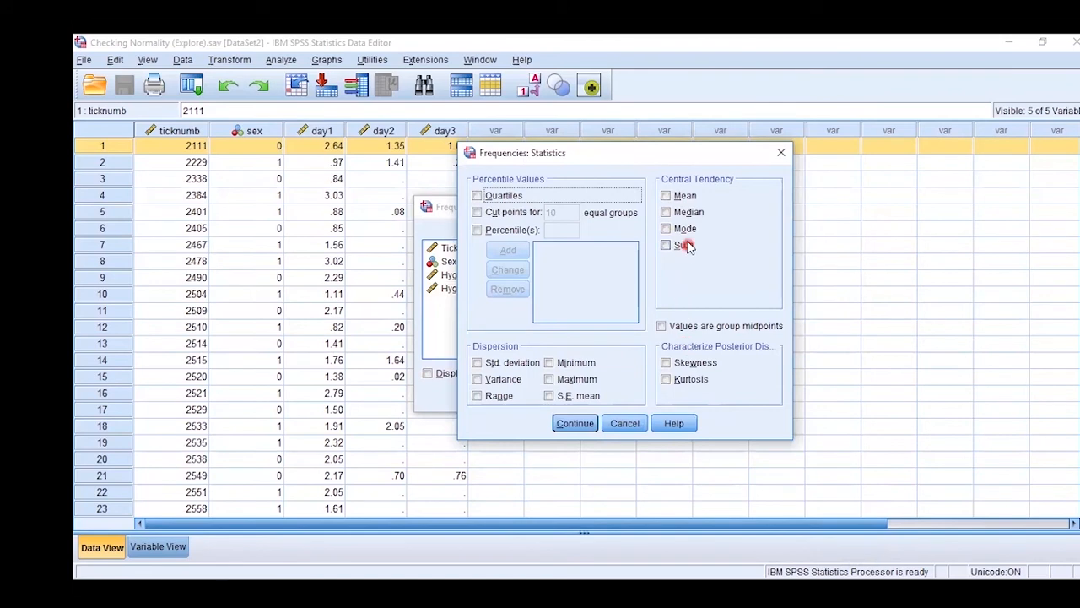
{"action": "left_click", "coordinate": [684, 196]}
{"action": "left_click", "coordinate": [686, 212]}
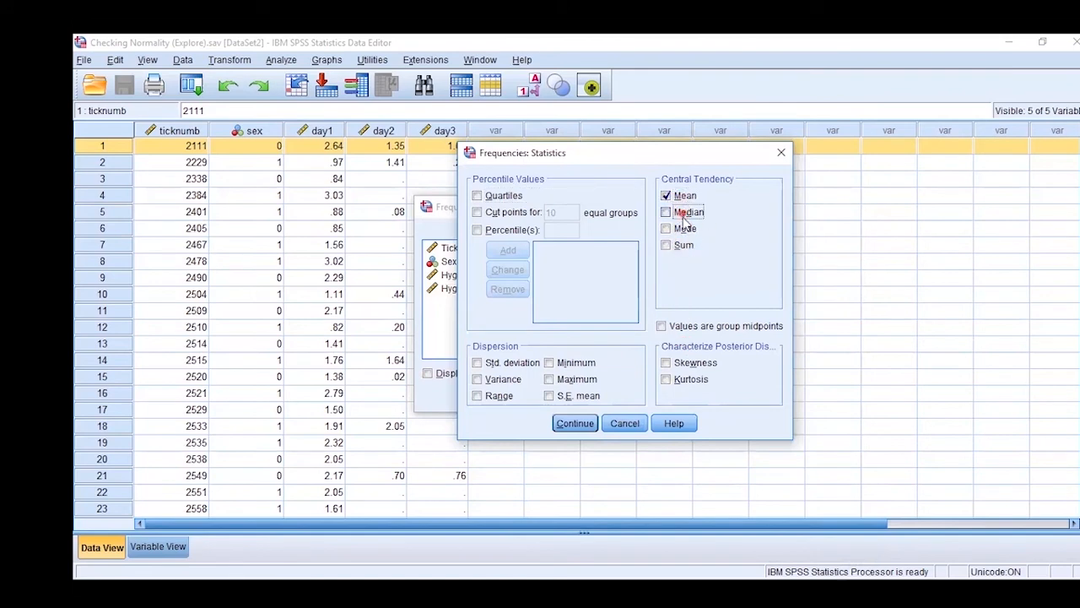
{"action": "left_click", "coordinate": [685, 229]}
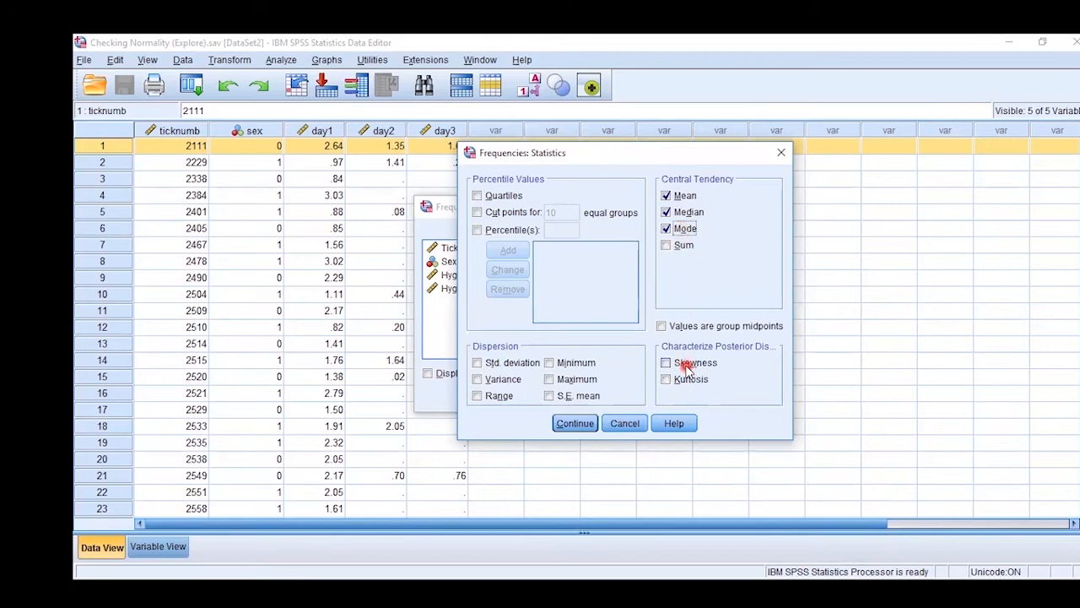
Step: Add skewness and standard deviation to the requested statistics, leave range off, and accept the selection
{"action": "left_click", "coordinate": [687, 364]}
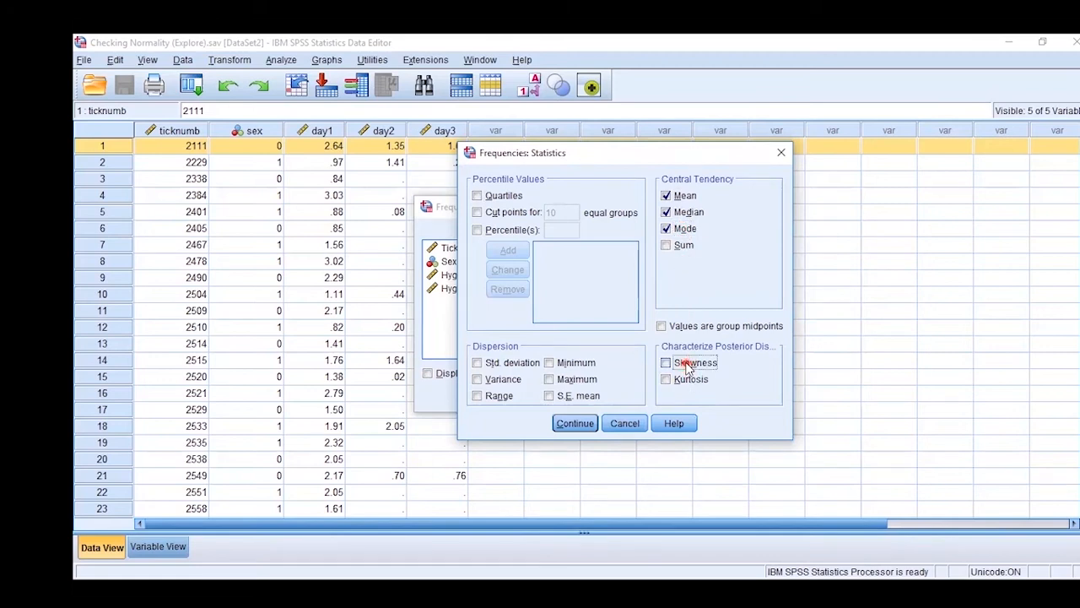
{"action": "left_click", "coordinate": [495, 365]}
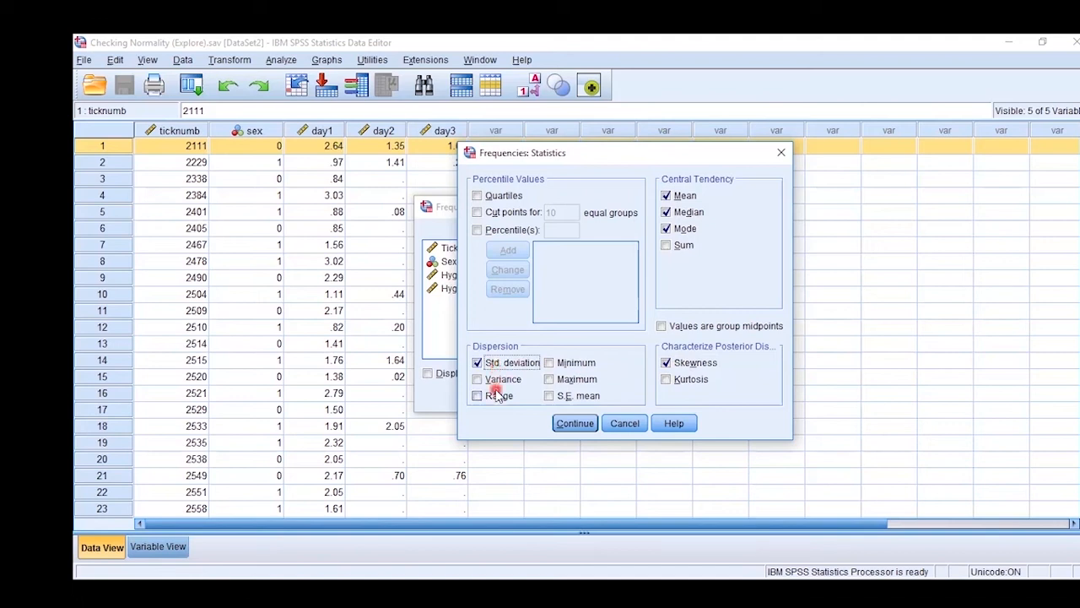
{"action": "left_click", "coordinate": [499, 397]}
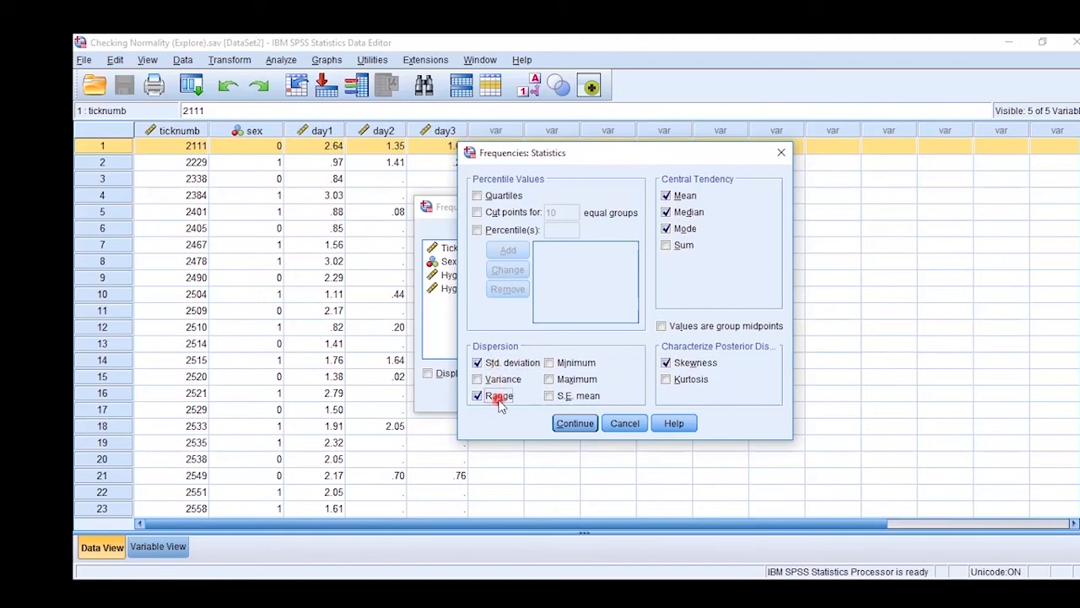
{"action": "left_click", "coordinate": [499, 398]}
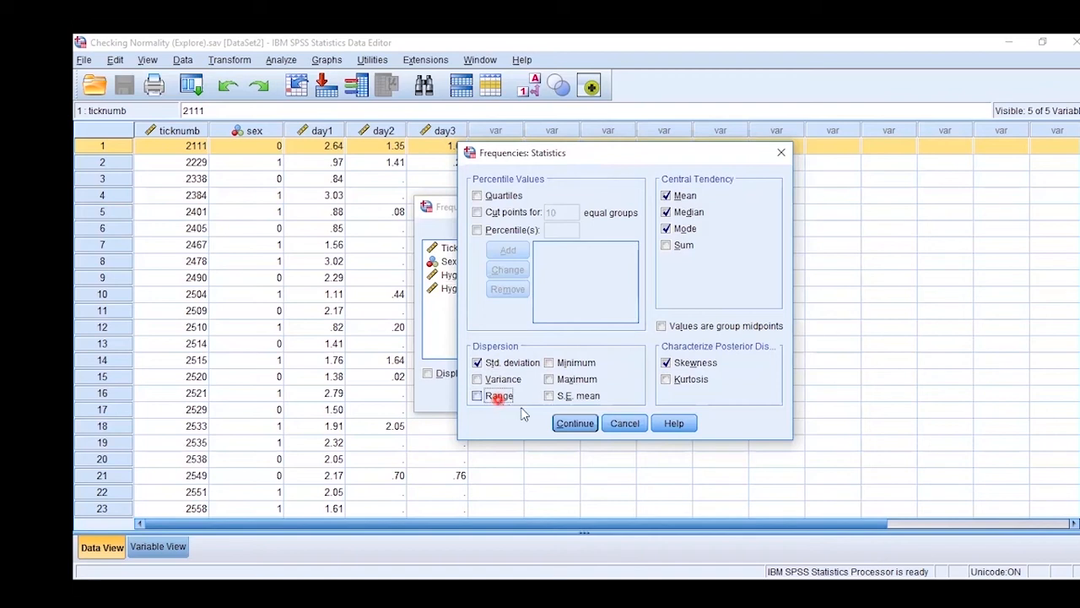
{"action": "left_click", "coordinate": [575, 424]}
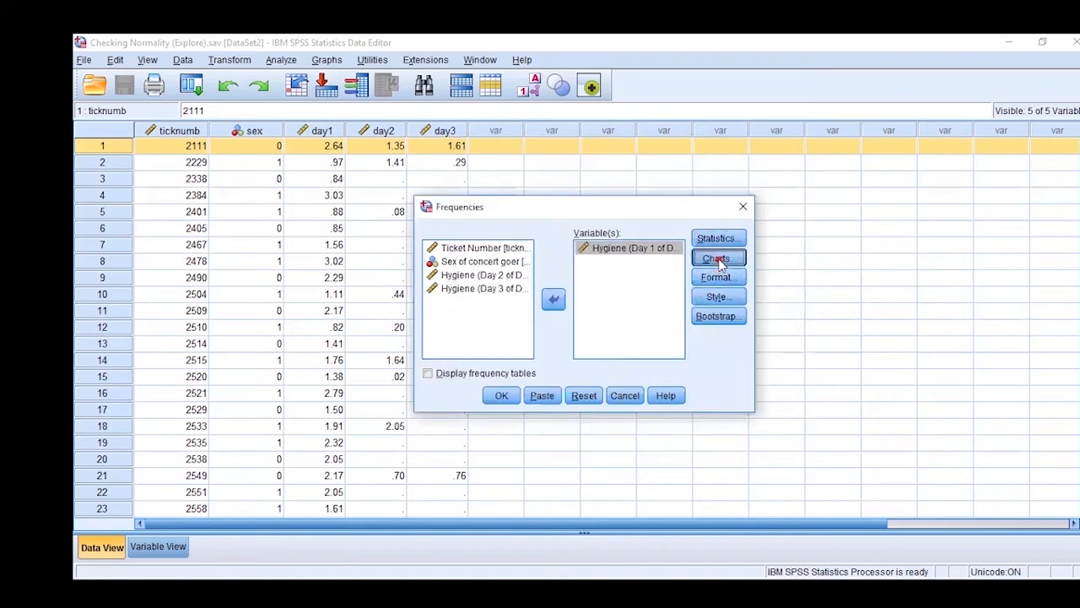
Step: Request a histogram with a normal curve and run the Frequencies analysis
{"action": "left_click", "coordinate": [717, 260]}
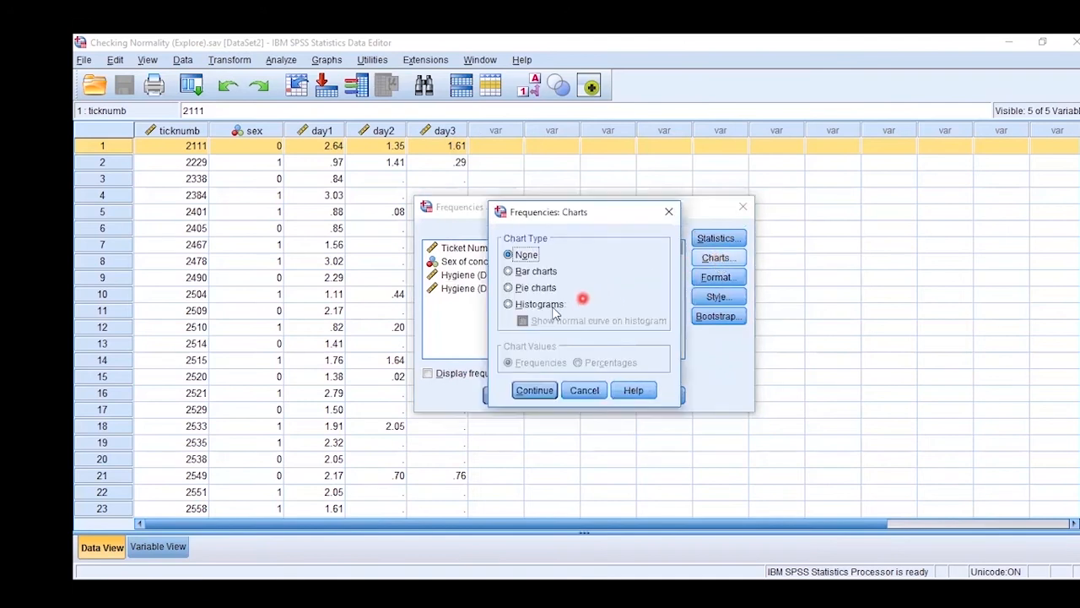
{"action": "left_click", "coordinate": [540, 305]}
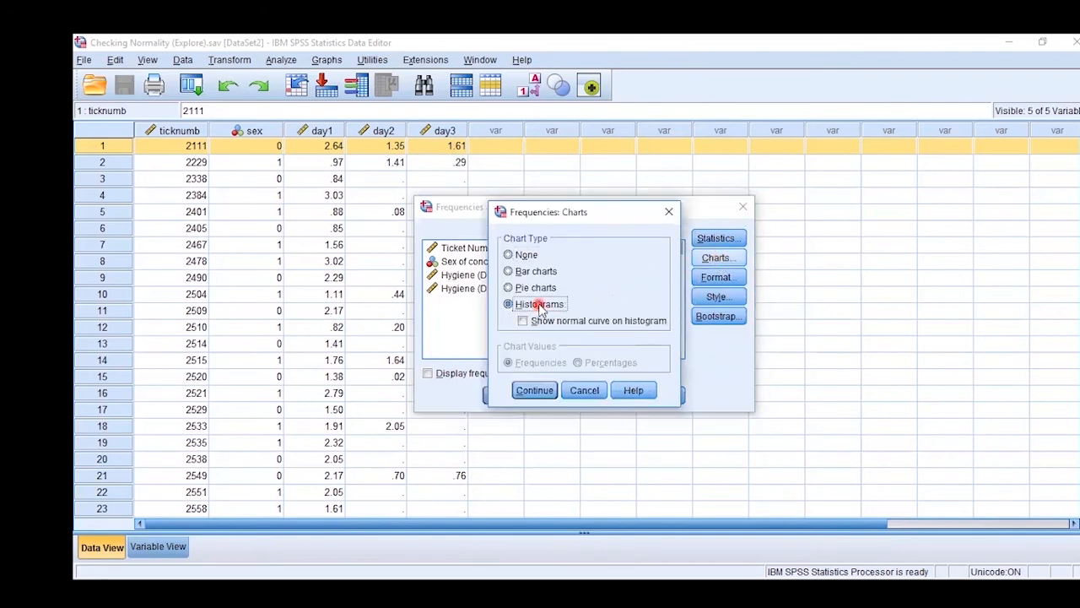
{"action": "left_click", "coordinate": [522, 321]}
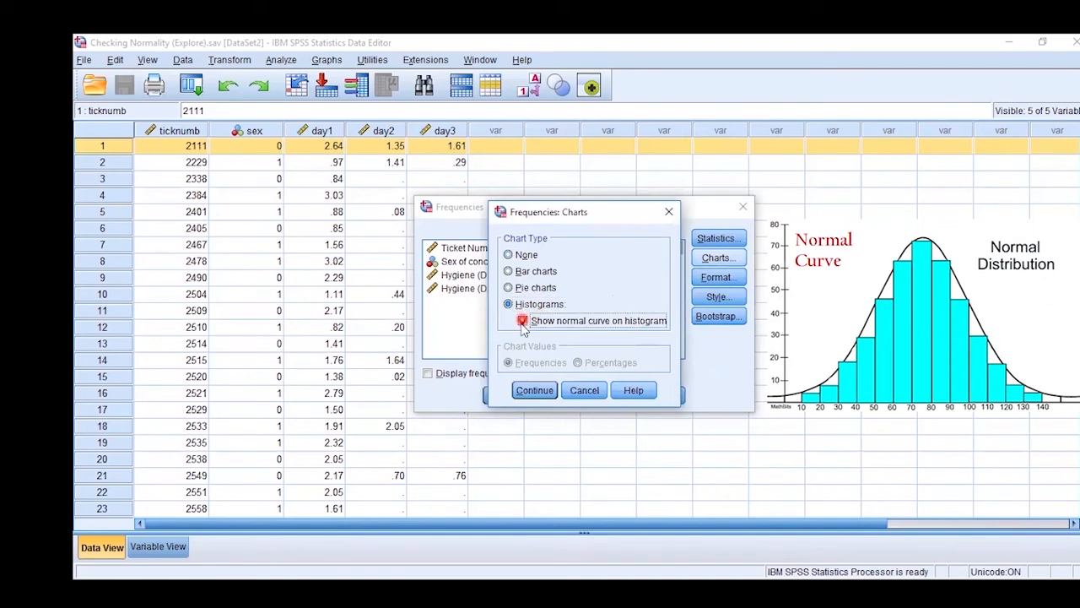
{"action": "left_click", "coordinate": [528, 392]}
{"action": "left_click", "coordinate": [500, 396]}
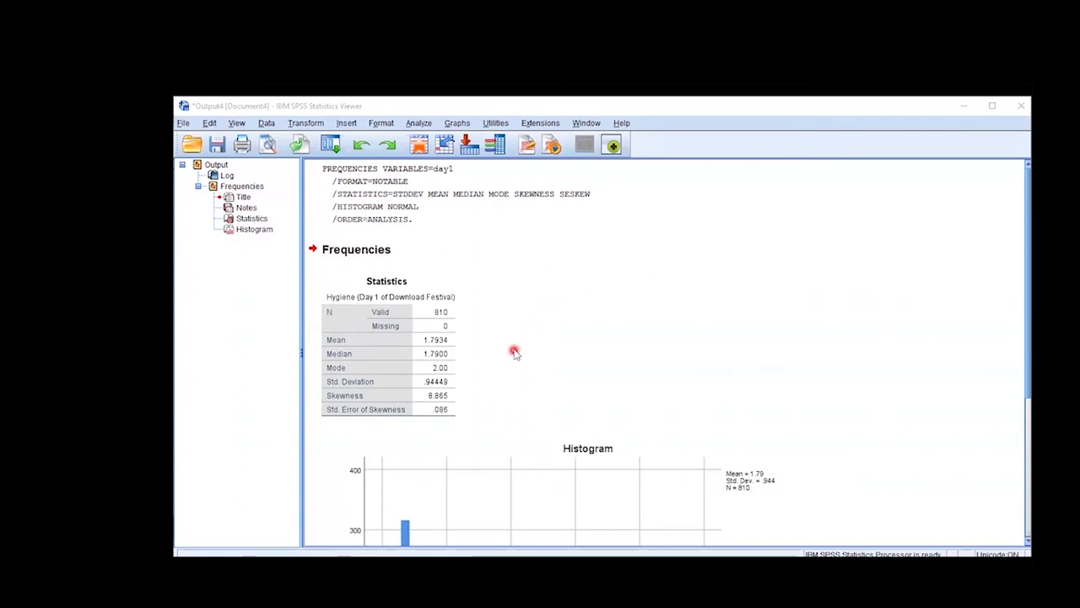
Step: Examine the Day 1 hygiene statistics table, including its skewness, and the histogram with its normal curve
{"action": "scroll", "coordinate": [514, 352], "scroll_direction": "down", "scroll_amount": 2}
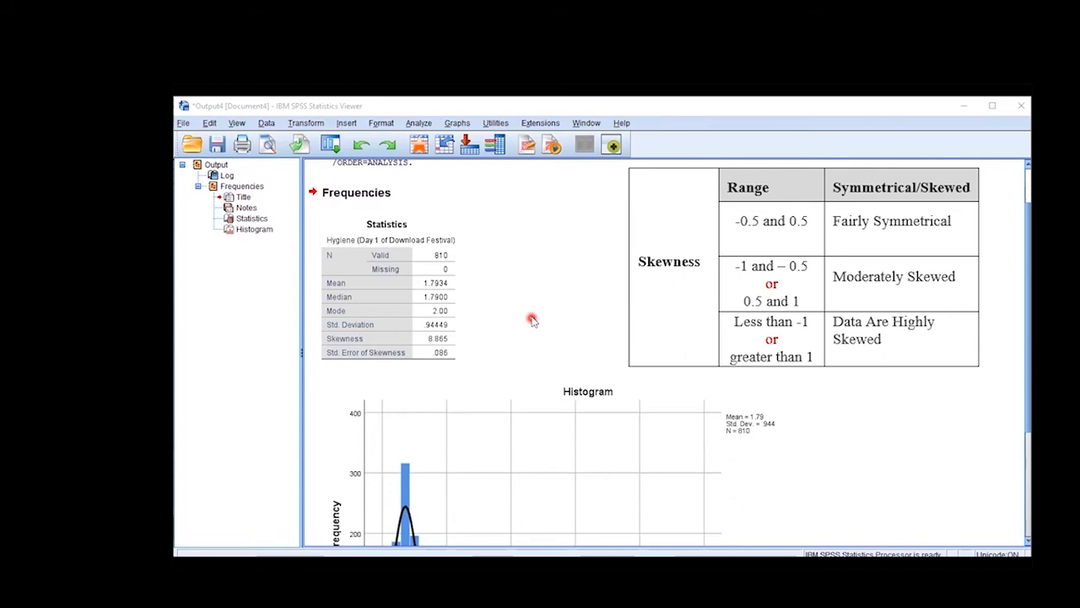
{"action": "left_click", "coordinate": [425, 346]}
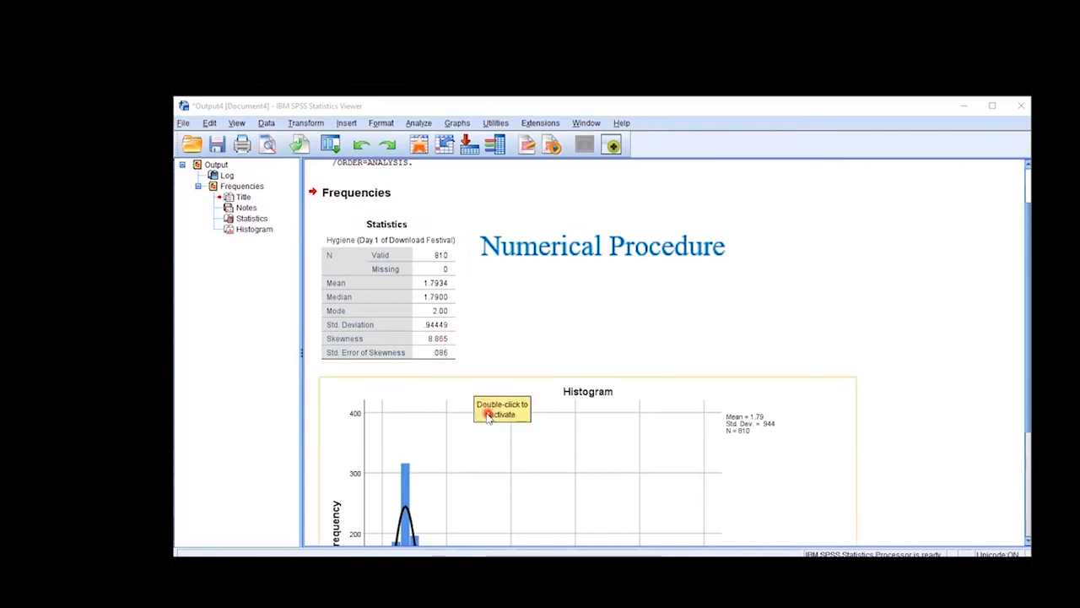
{"action": "scroll", "coordinate": [487, 416], "scroll_direction": "down", "scroll_amount": 3}
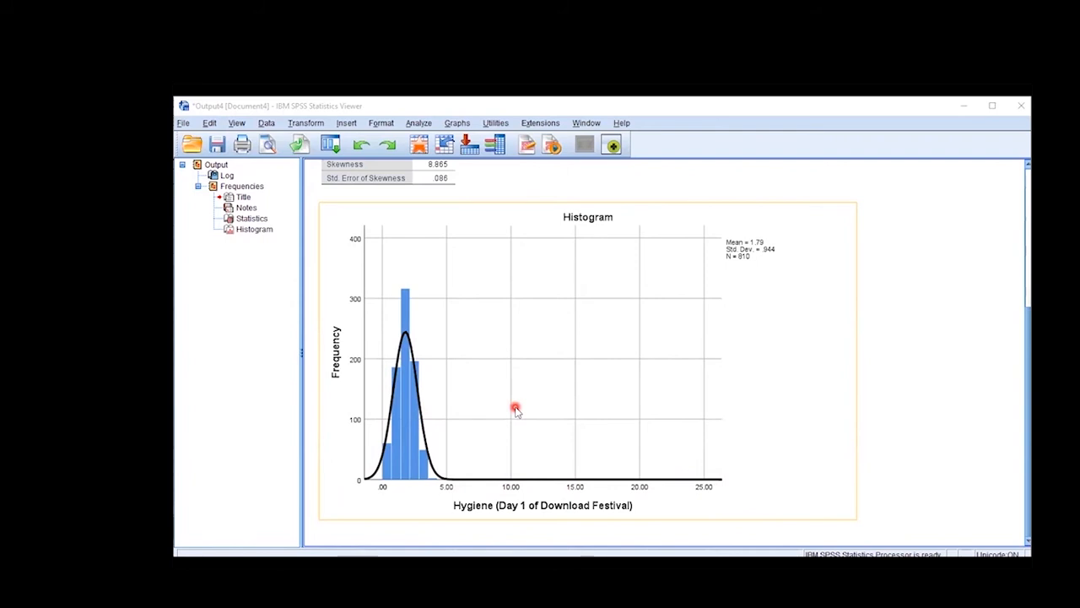
Step: Set up a reset Explore analysis with Hygiene (Day 1 of Download Festival) as the dependent variable, keeping descriptives with a 95% confidence interval
{"action": "left_click", "coordinate": [413, 123]}
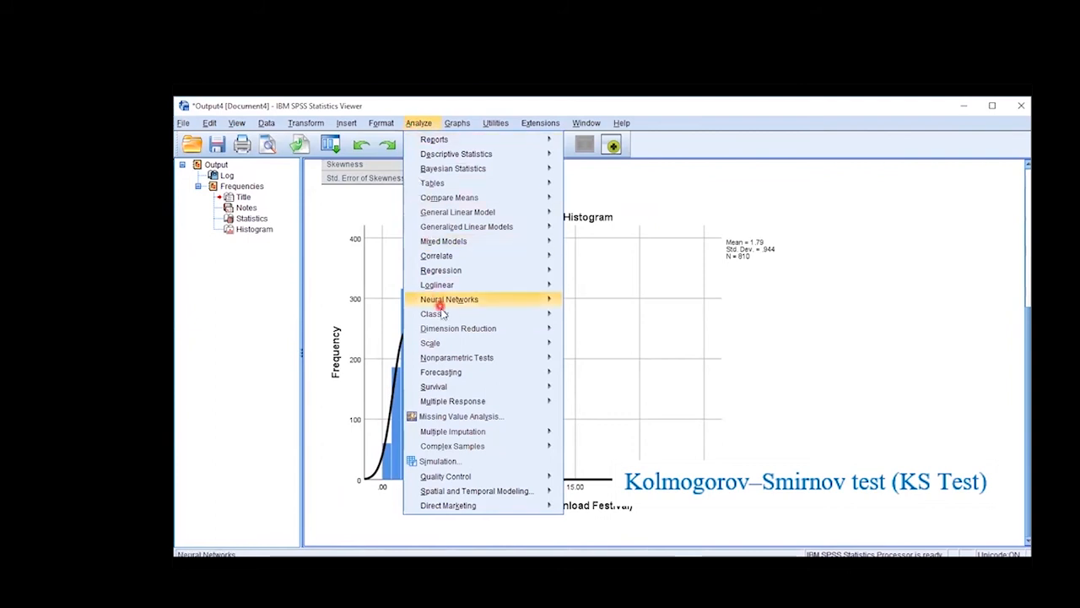
{"action": "mouse_move", "coordinate": [443, 331]}
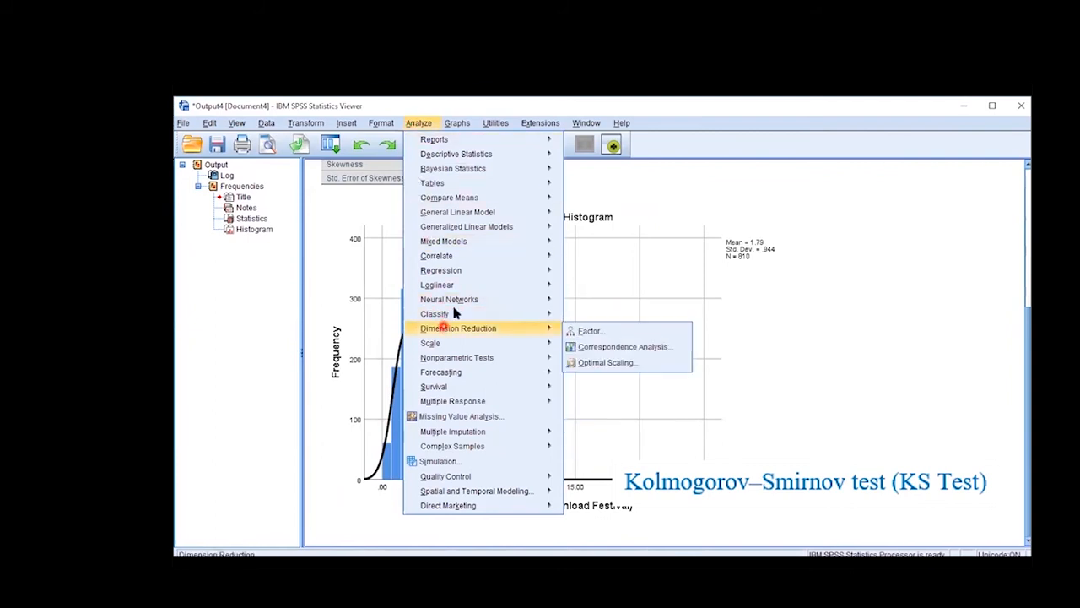
{"action": "mouse_move", "coordinate": [514, 153]}
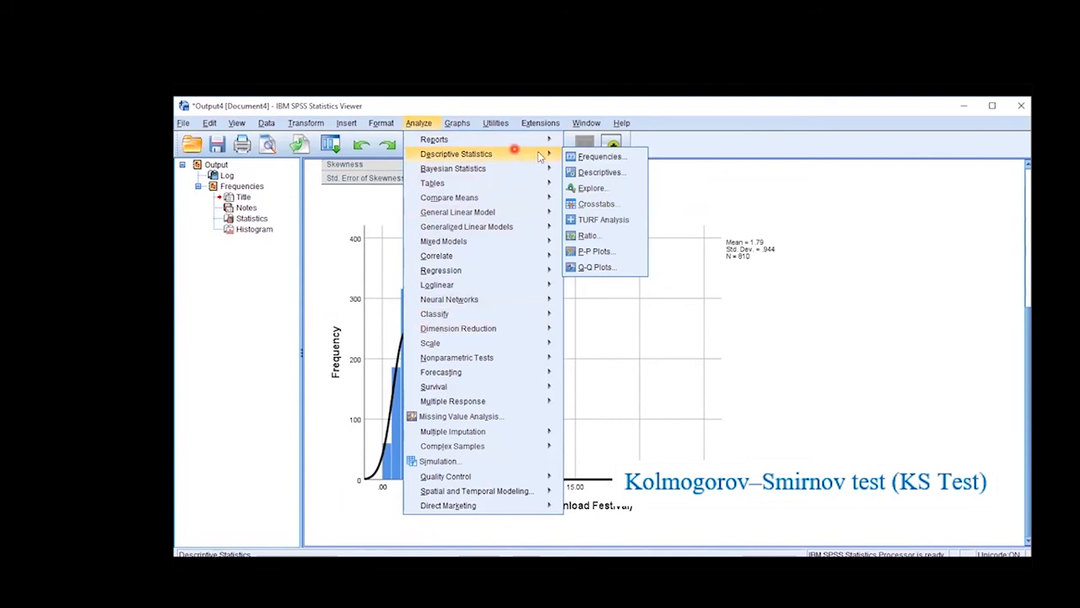
{"action": "left_click", "coordinate": [603, 189]}
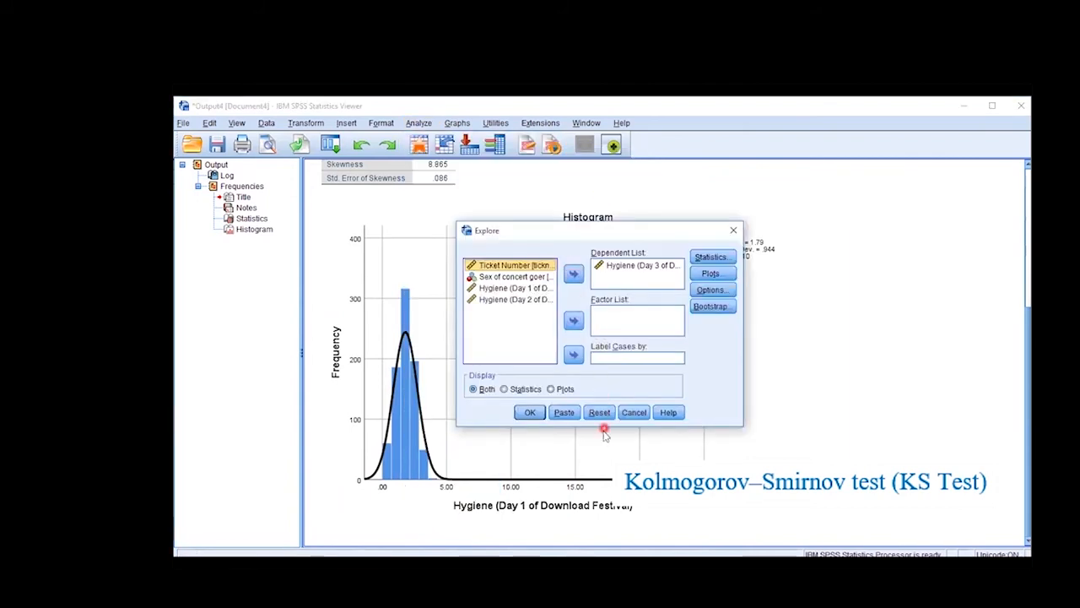
{"action": "left_click", "coordinate": [601, 415]}
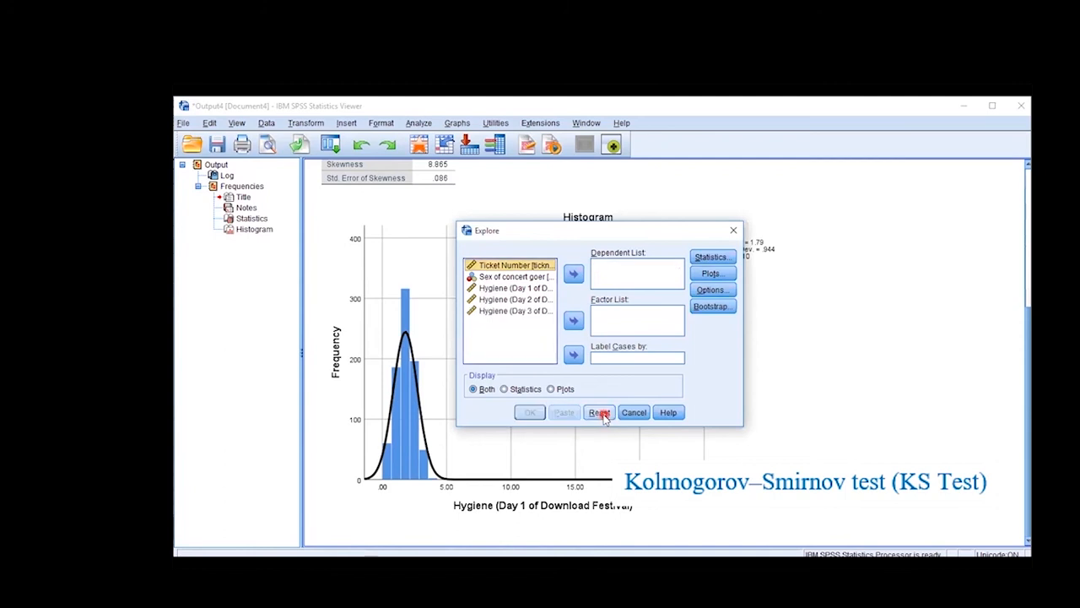
{"action": "left_click", "coordinate": [528, 288]}
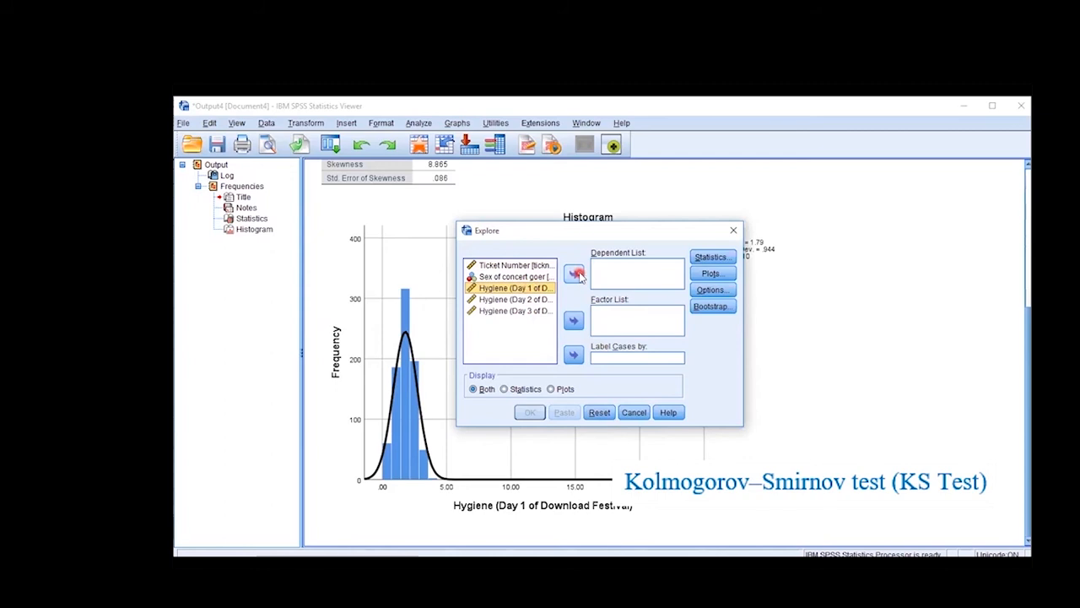
{"action": "left_click", "coordinate": [575, 274]}
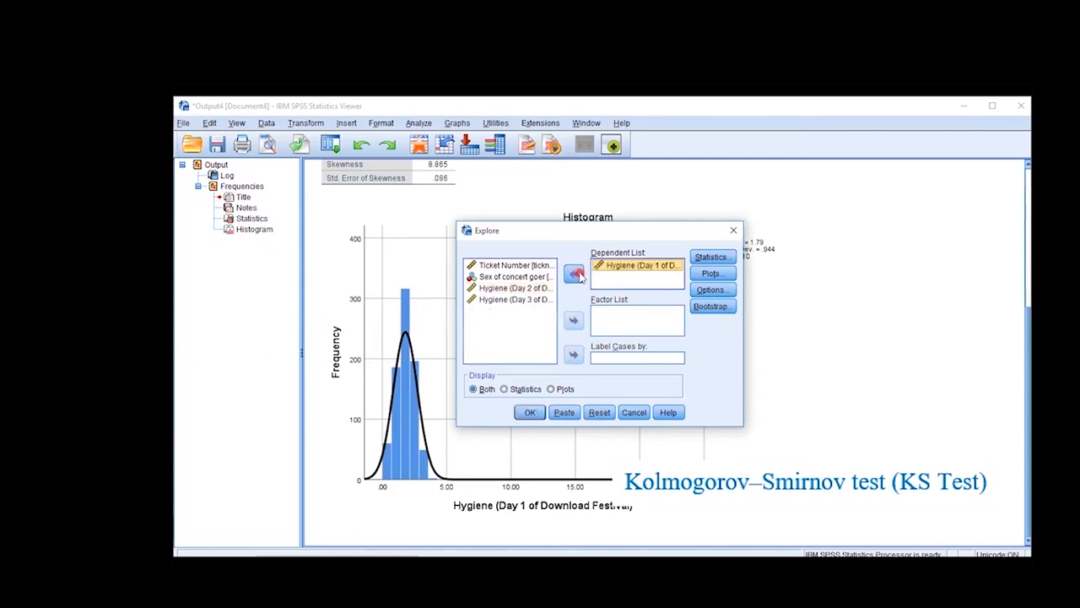
{"action": "left_click", "coordinate": [700, 258]}
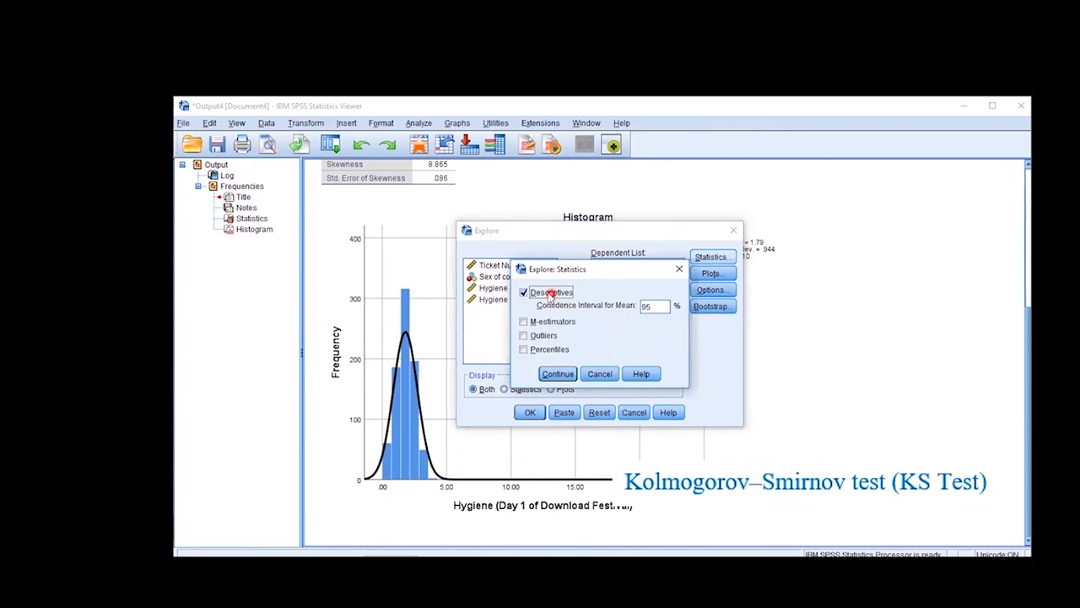
{"action": "left_click", "coordinate": [562, 377]}
Step: Replace the stem-and-leaf plot with a histogram, request normality plots with tests, and run the Explore analysis
{"action": "left_click", "coordinate": [707, 275]}
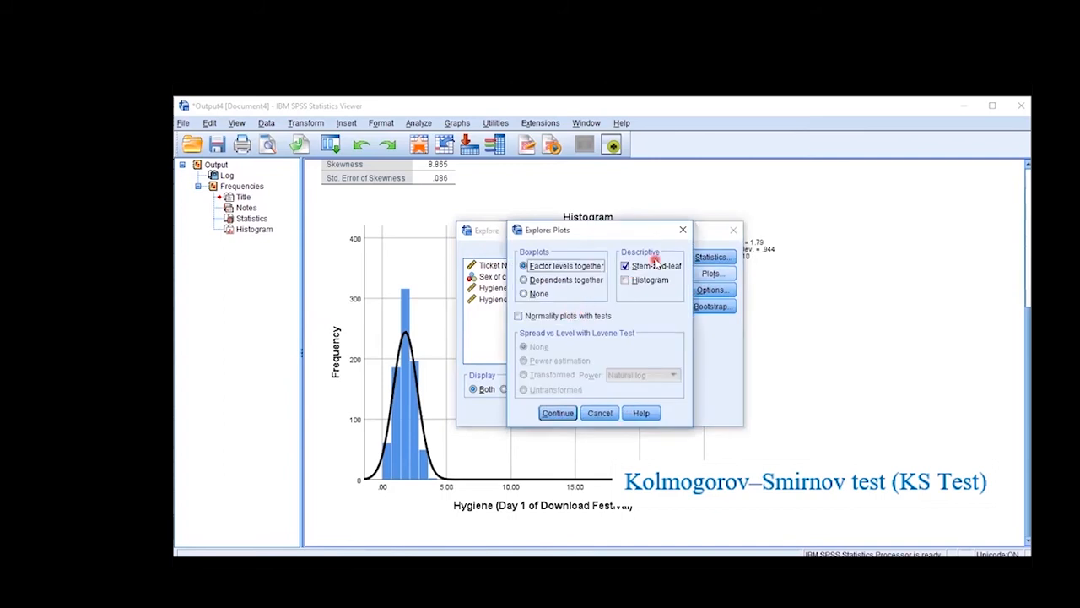
{"action": "left_click", "coordinate": [654, 267]}
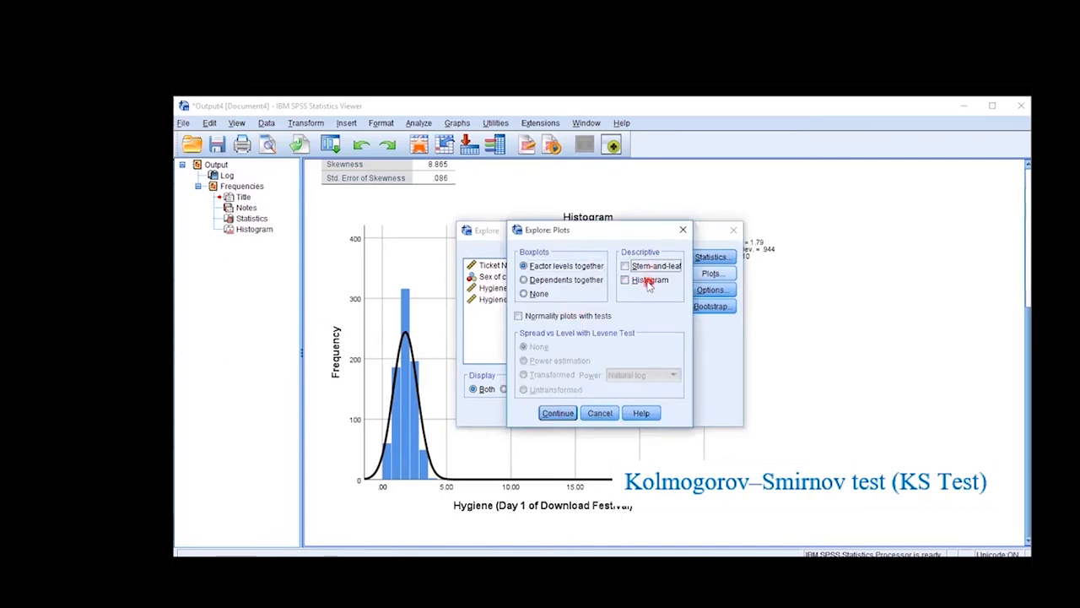
{"action": "left_click", "coordinate": [649, 284]}
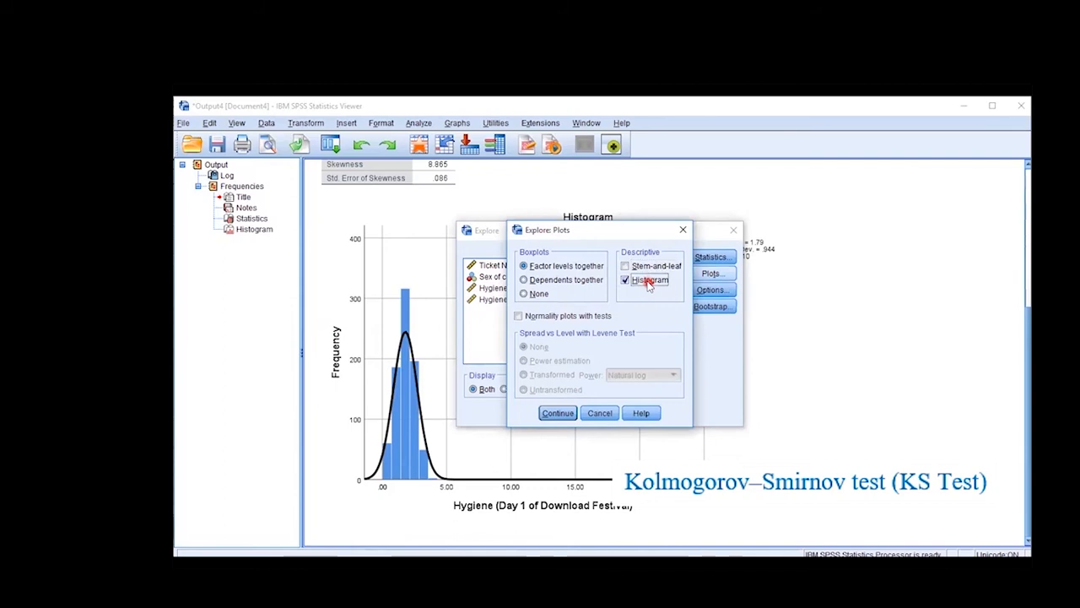
{"action": "left_click", "coordinate": [553, 315]}
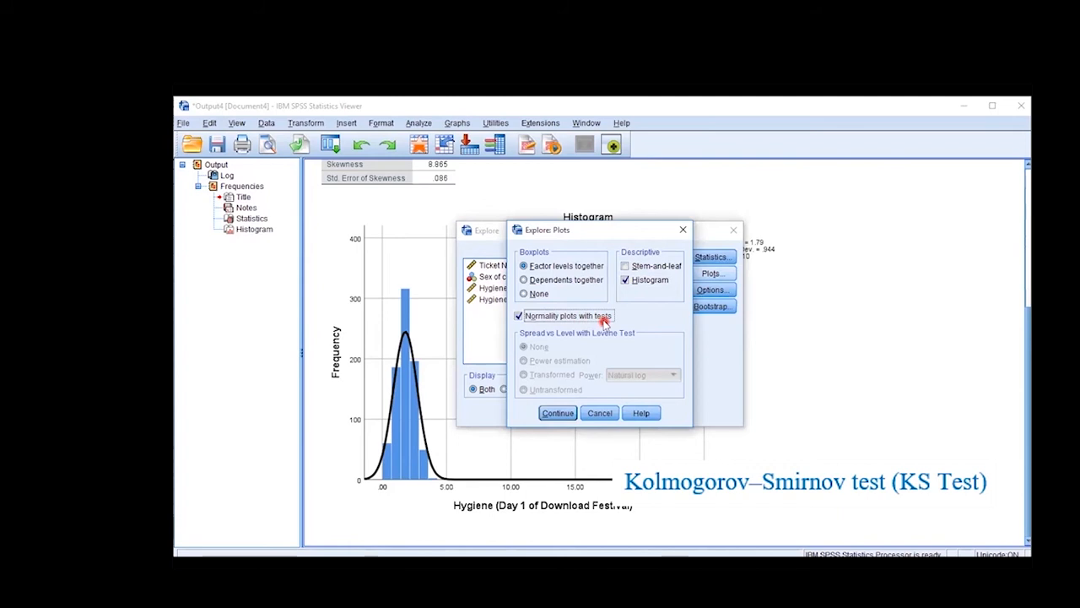
{"action": "left_click", "coordinate": [561, 413]}
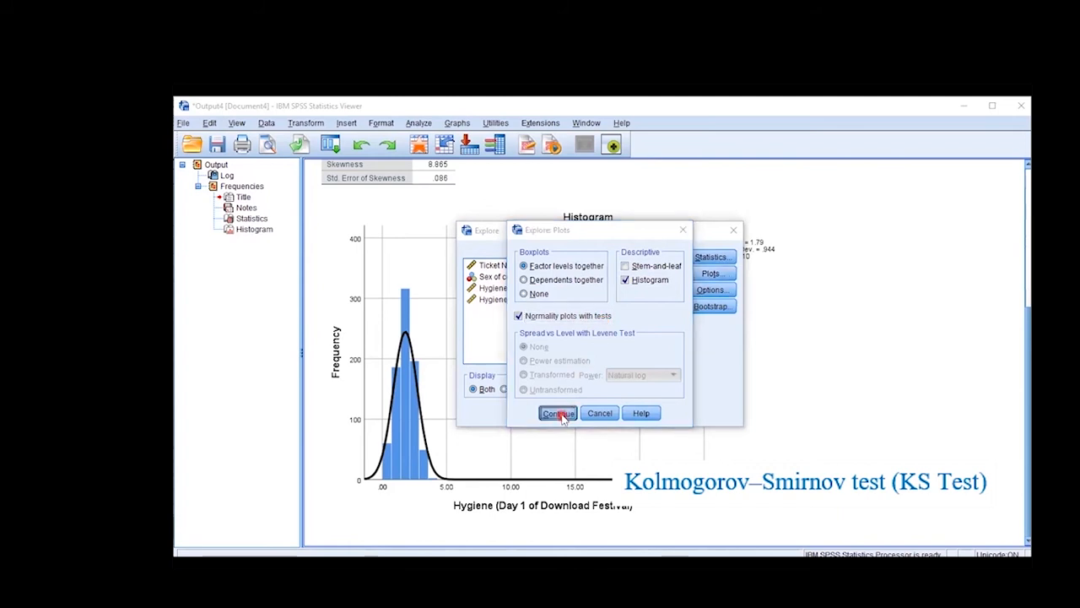
{"action": "left_click", "coordinate": [532, 412]}
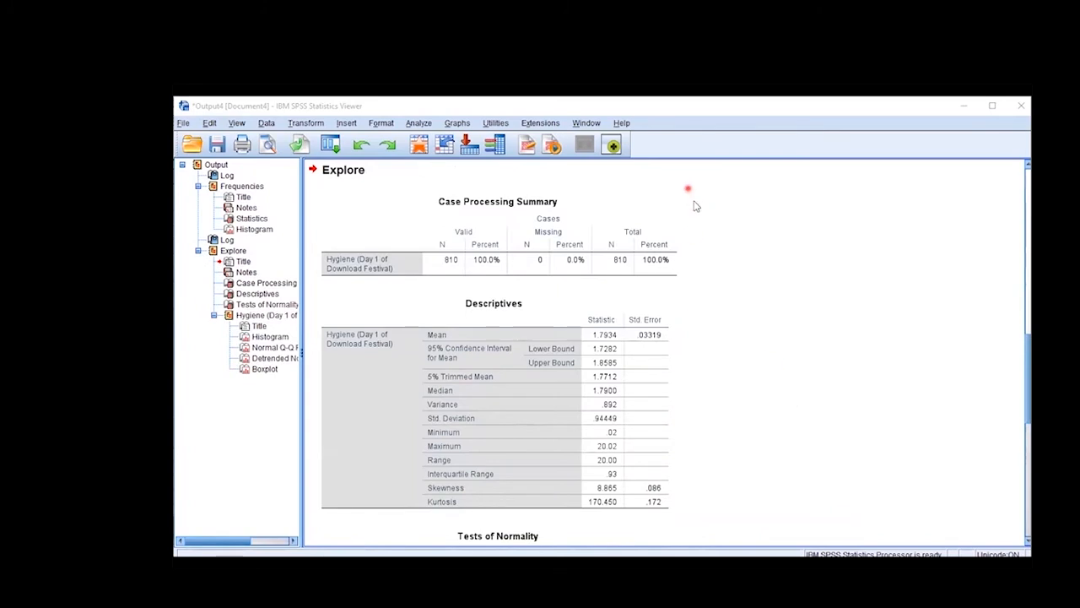
Step: Examine the Explore output's case processing summary, descriptives, and Kolmogorov–Smirnov and Shapiro–Wilk tests of normality for Day 1 hygiene
{"action": "left_click", "coordinate": [485, 246]}
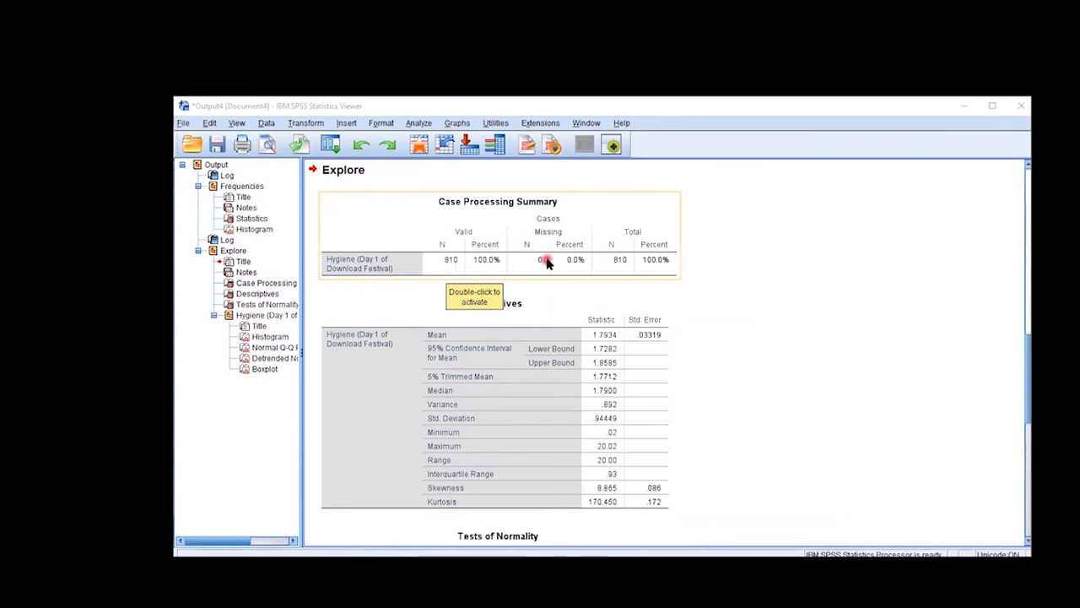
{"action": "scroll", "coordinate": [805, 328], "scroll_direction": "down", "scroll_amount": 3}
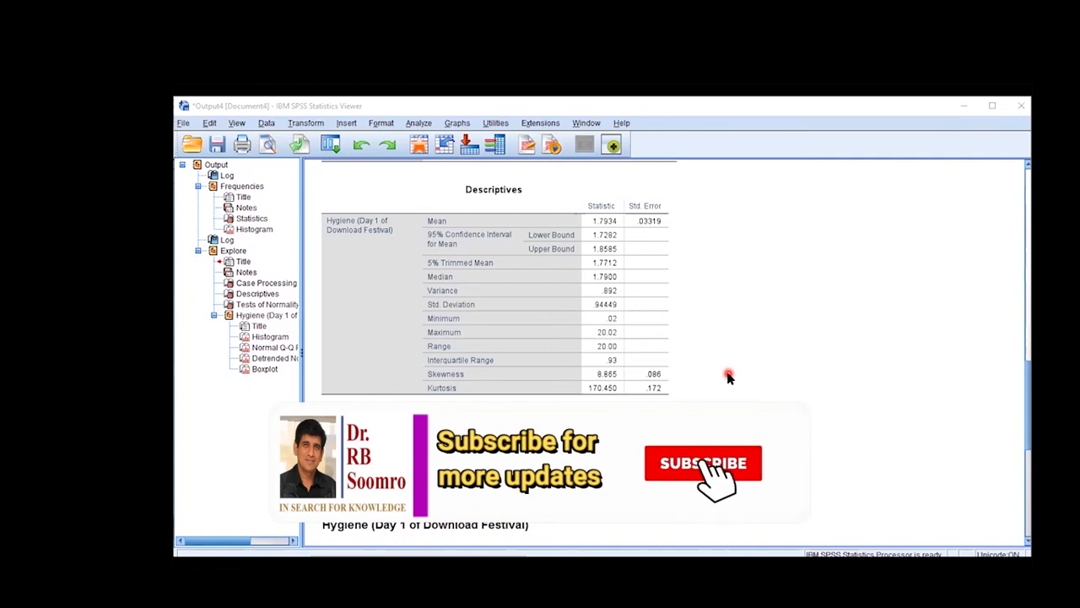
{"action": "scroll", "coordinate": [729, 377], "scroll_direction": "down", "scroll_amount": 3}
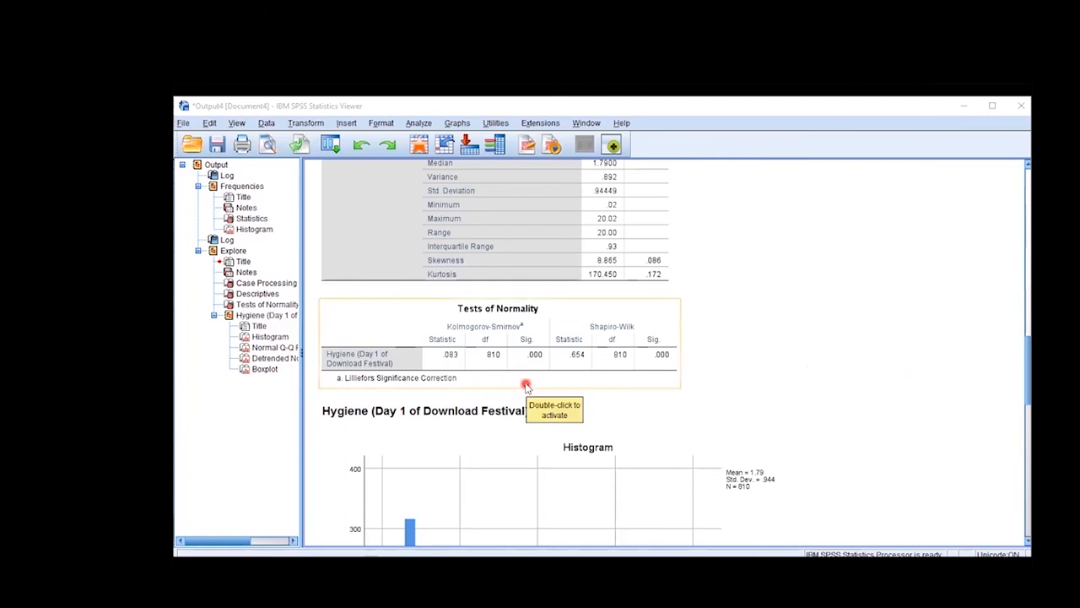
{"action": "scroll", "coordinate": [525, 386], "scroll_direction": "up", "scroll_amount": 1}
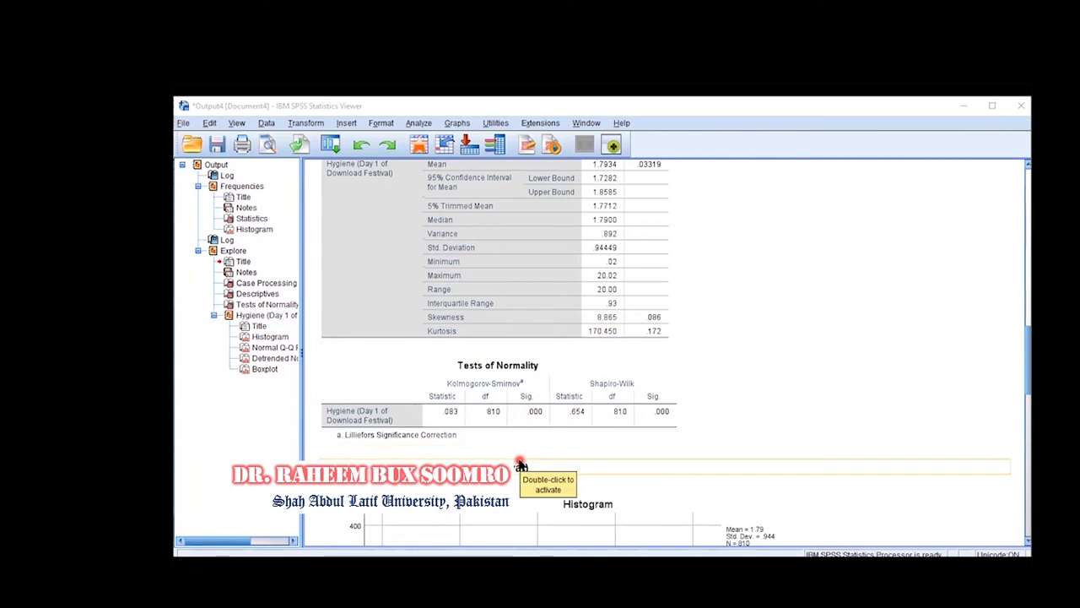
Step: Examine the Day 1 hygiene histogram, normal Q-Q plot and boxplot to identify the outlying case
{"action": "scroll", "coordinate": [520, 463], "scroll_direction": "down", "scroll_amount": 5}
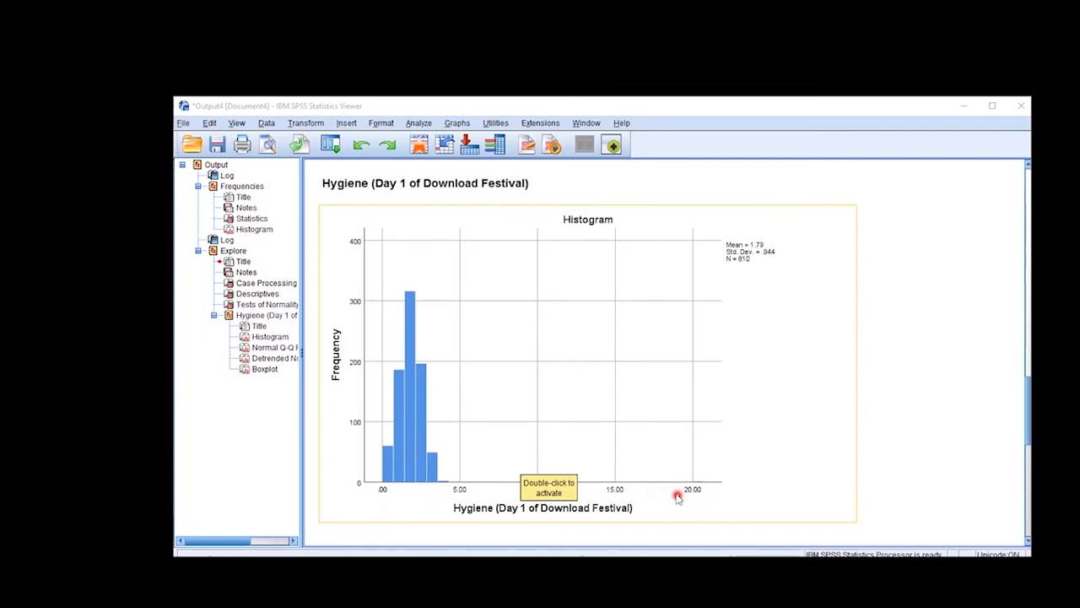
{"action": "scroll", "coordinate": [666, 474], "scroll_direction": "down", "scroll_amount": 5}
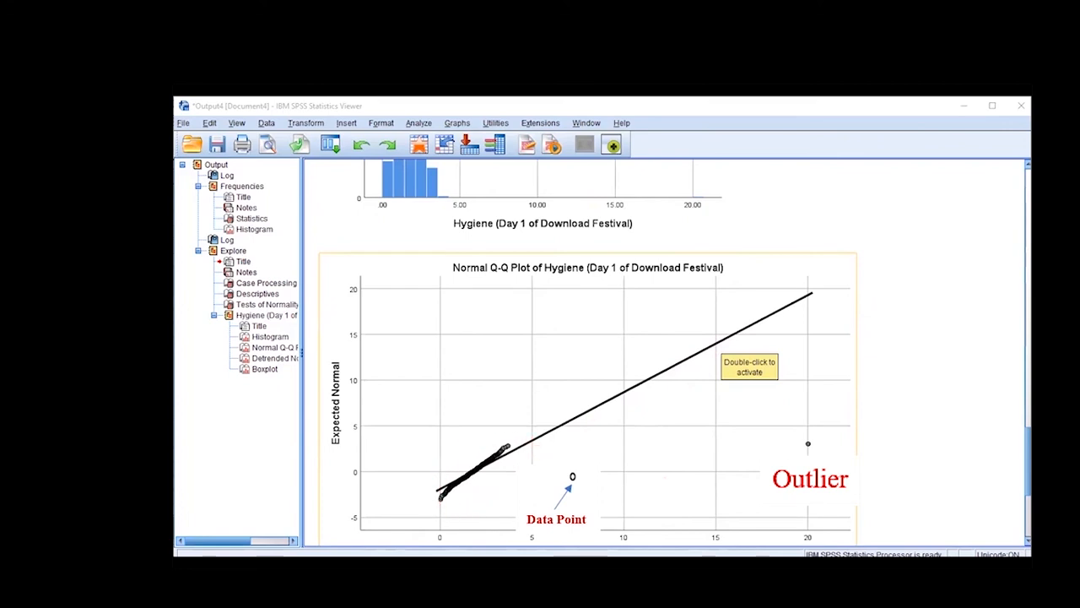
{"action": "scroll", "coordinate": [540, 473], "scroll_direction": "down", "scroll_amount": 10}
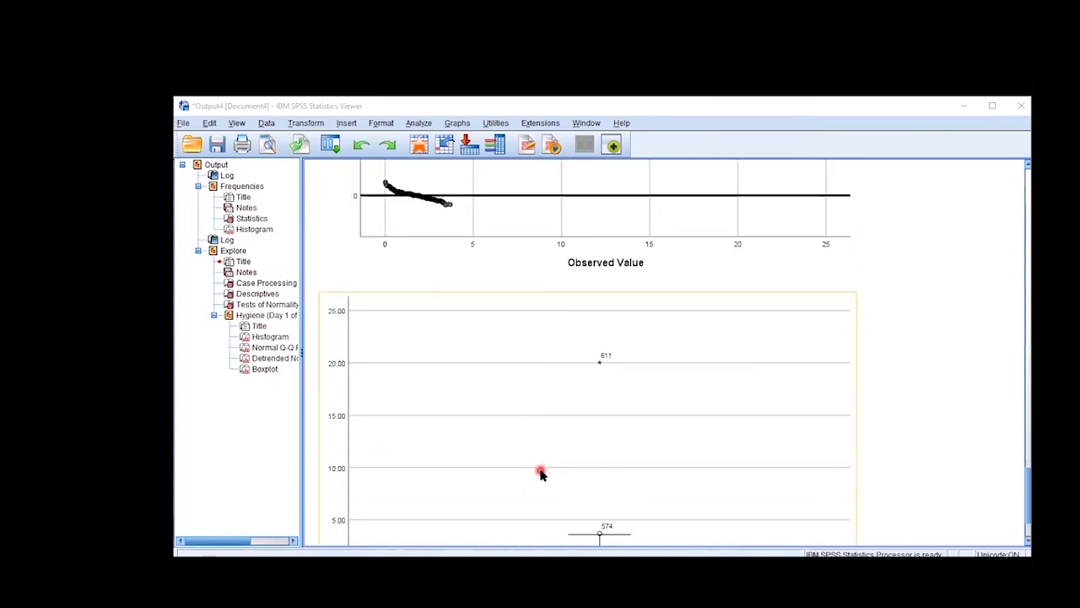
{"action": "scroll", "coordinate": [540, 472], "scroll_direction": "down", "scroll_amount": 1}
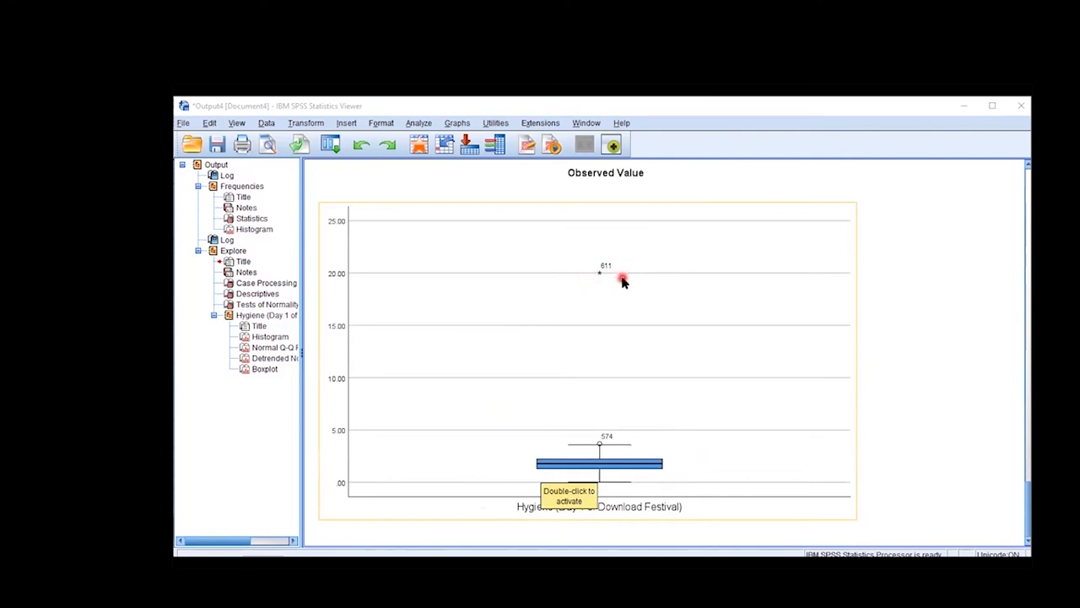
{"action": "scroll", "coordinate": [621, 281], "scroll_direction": "up", "scroll_amount": 15}
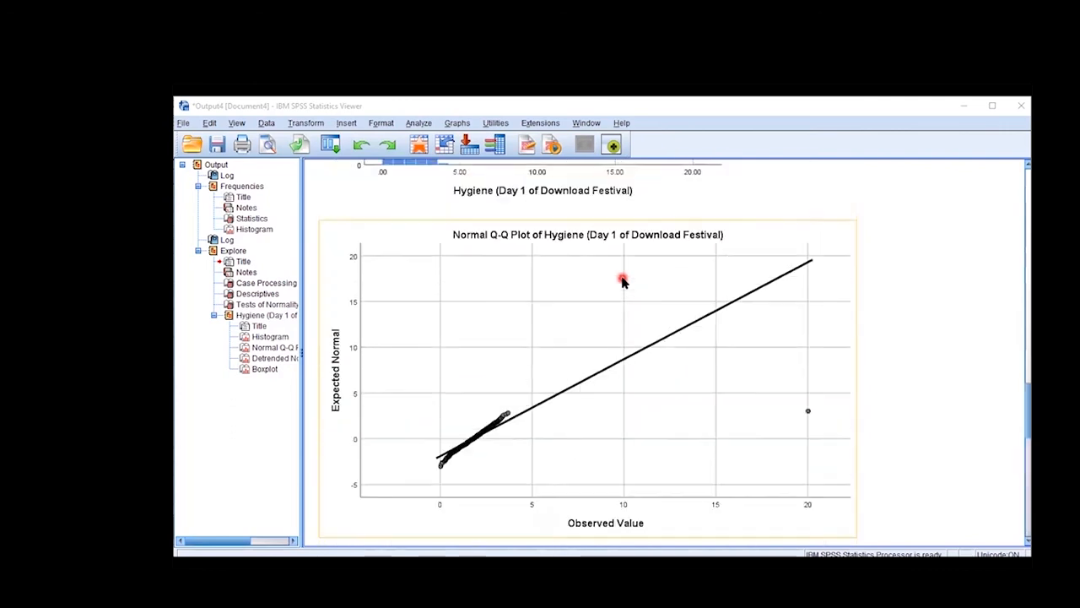
{"action": "scroll", "coordinate": [621, 281], "scroll_direction": "up", "scroll_amount": 5}
{"action": "scroll", "coordinate": [621, 281], "scroll_direction": "down", "scroll_amount": 20}
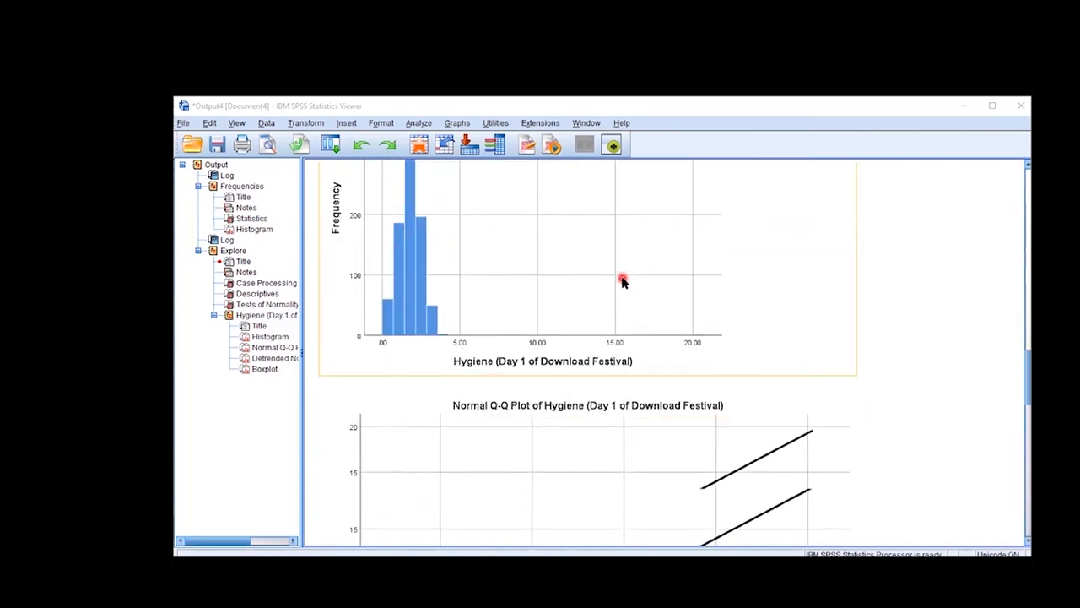
{"action": "scroll", "coordinate": [622, 281], "scroll_direction": "down", "scroll_amount": 1}
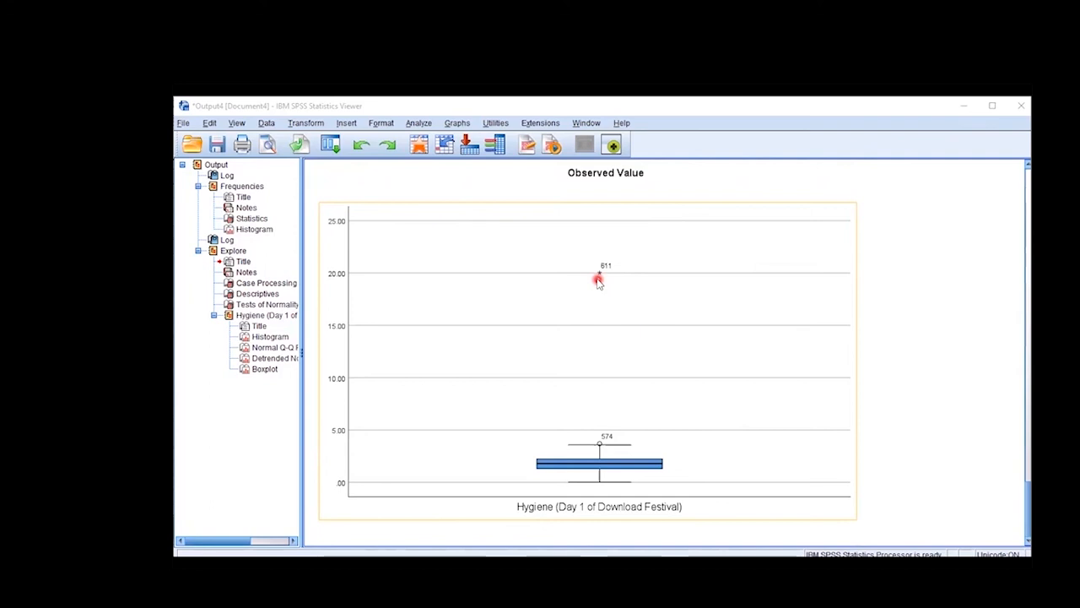
{"action": "scroll", "coordinate": [598, 281], "scroll_direction": "up", "scroll_amount": 5}
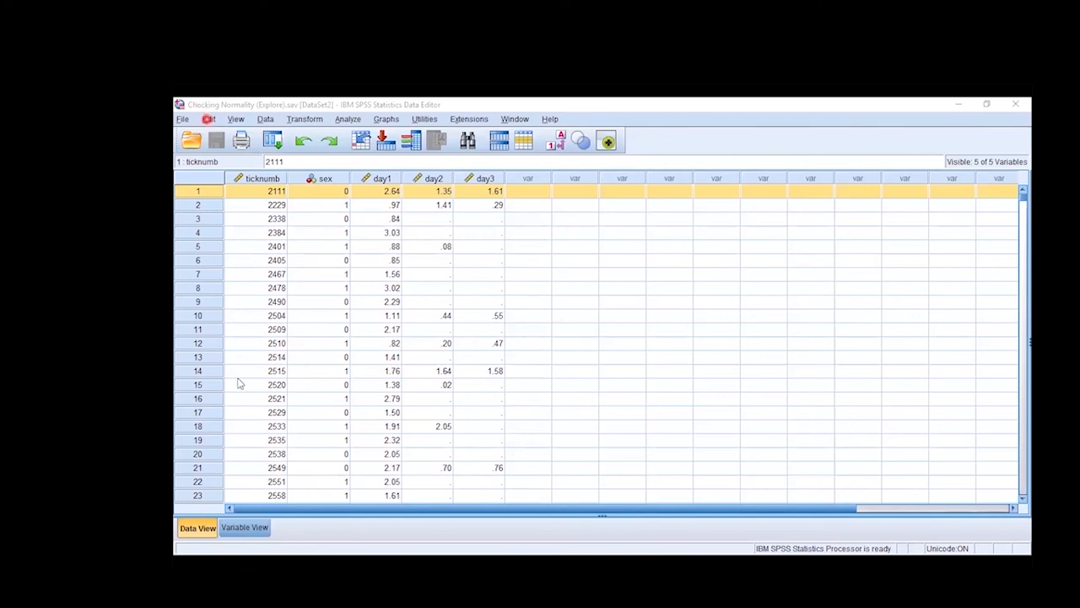
Step: Go to case number 611 in the Data Editor and close the Go To dialog
{"action": "left_click", "coordinate": [207, 119]}
{"action": "left_click", "coordinate": [236, 389]}
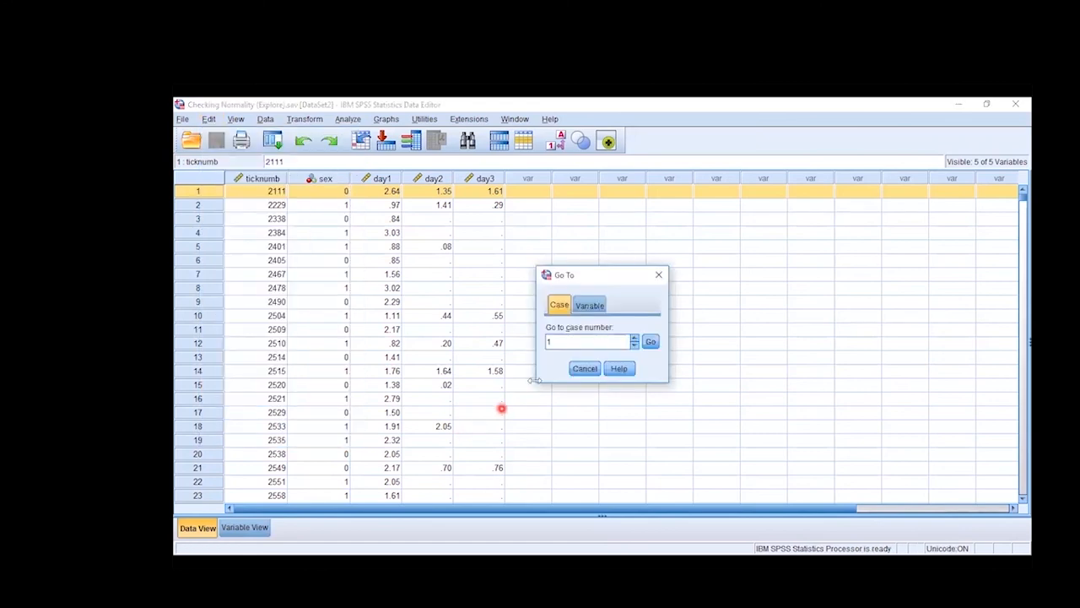
{"action": "key", "text": "BackSpace"}
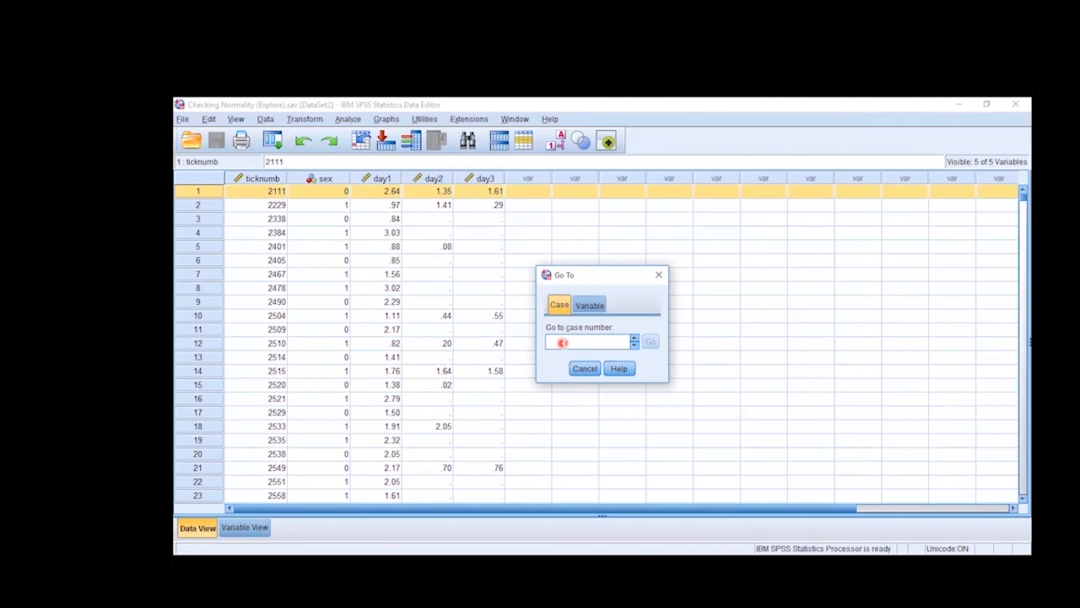
{"action": "type", "text": "611"}
{"action": "left_click", "coordinate": [651, 342]}
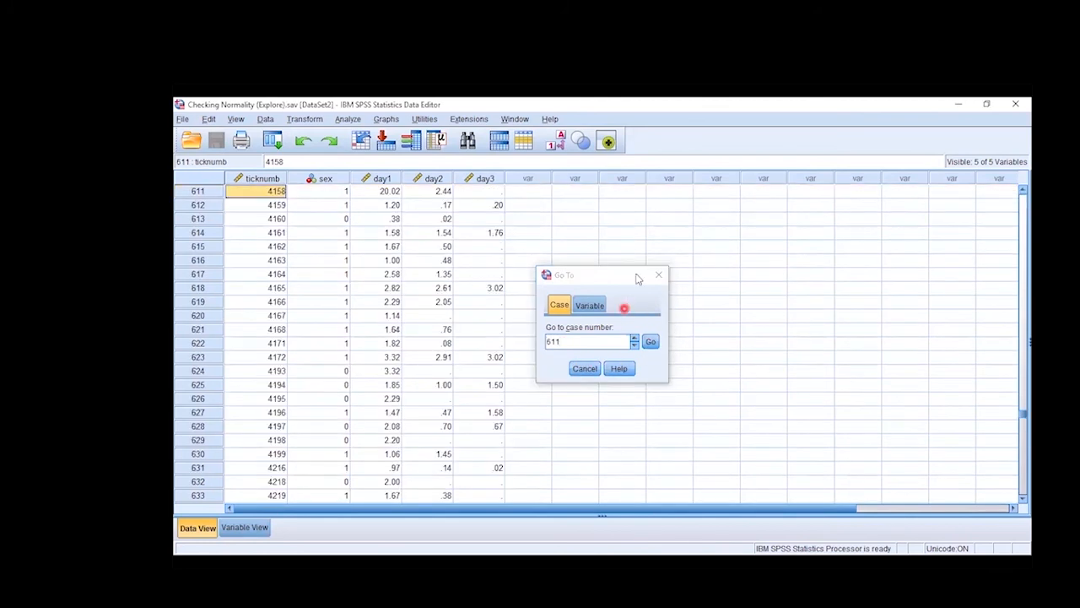
{"action": "left_click", "coordinate": [659, 275]}
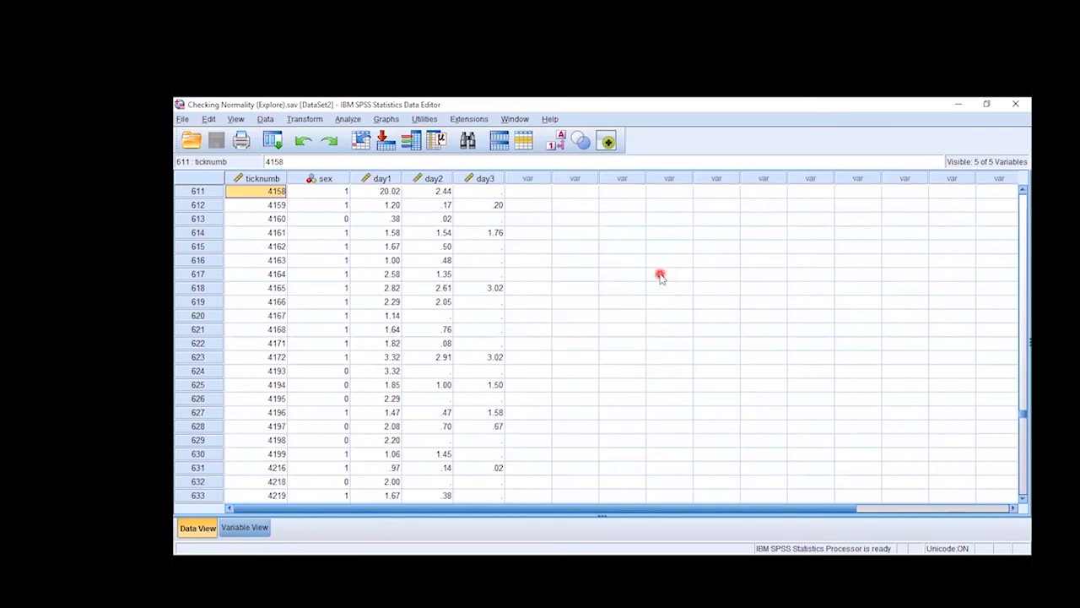
Step: Correct the outlying day1 score of case 611 to 2.02
{"action": "left_click", "coordinate": [382, 192]}
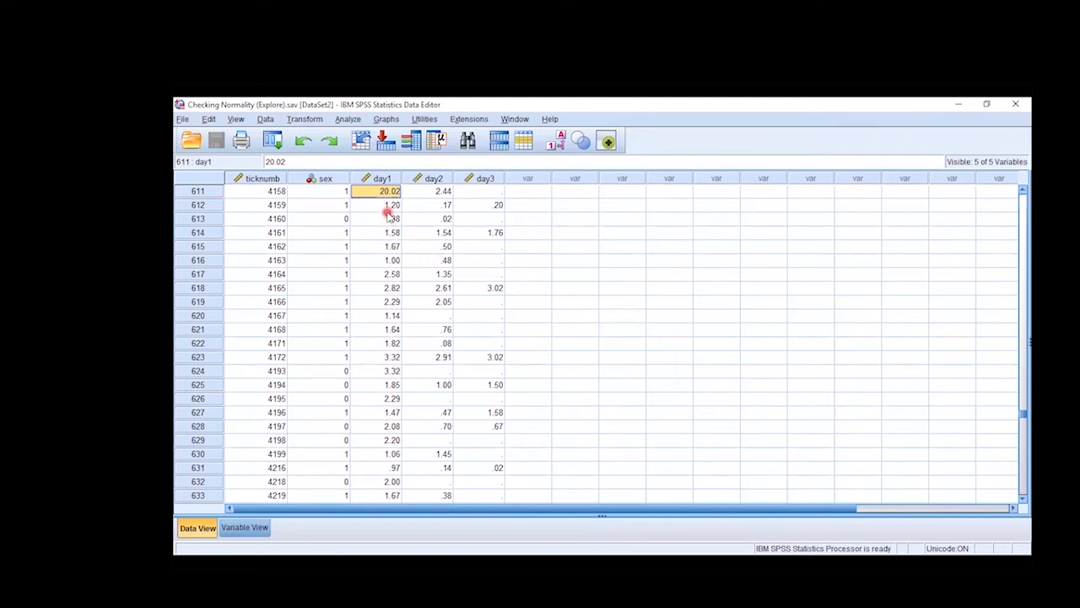
{"action": "scroll", "coordinate": [389, 216], "scroll_direction": "up", "scroll_amount": 3}
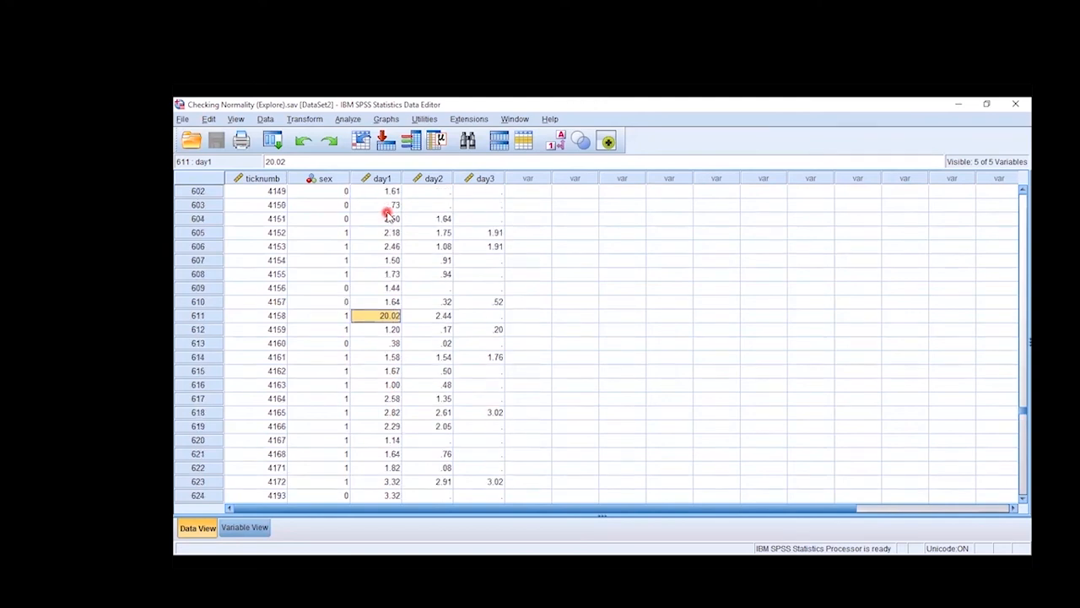
{"action": "scroll", "coordinate": [389, 216], "scroll_direction": "down", "scroll_amount": 2}
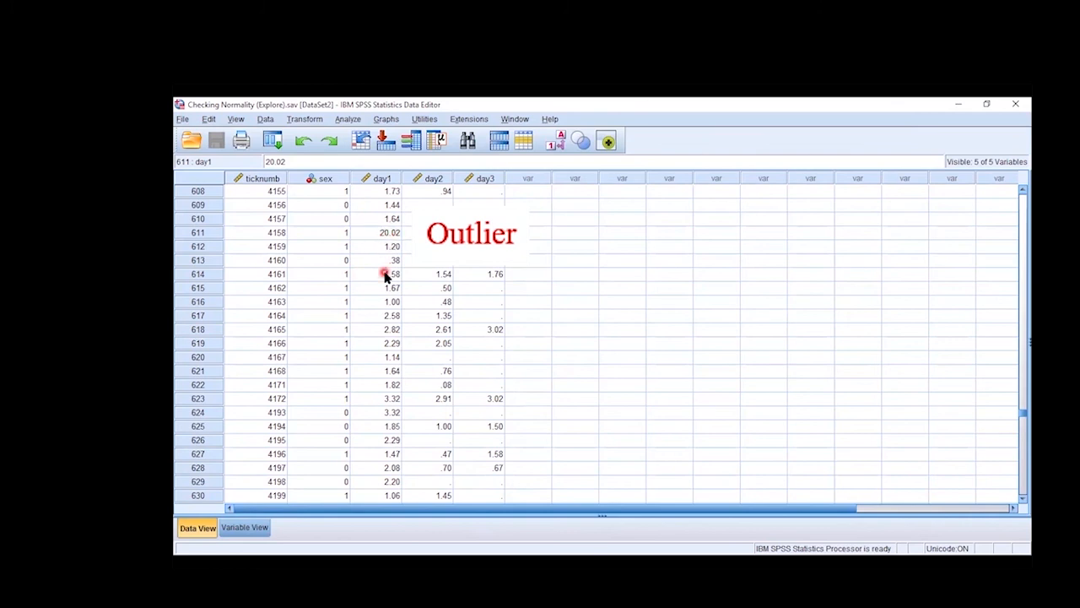
{"action": "key", "text": "Delete"}
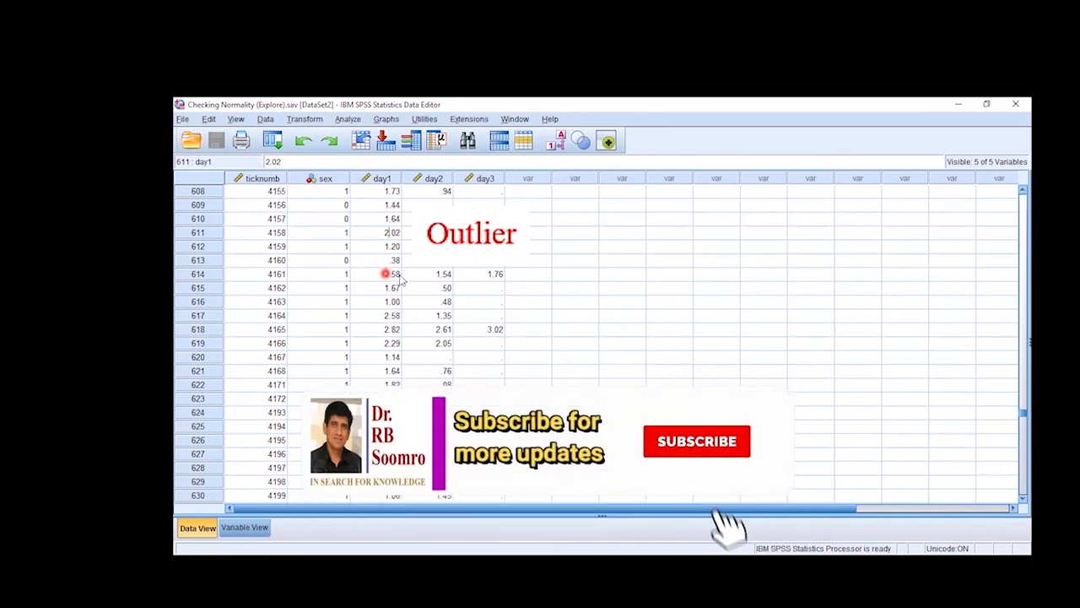
{"action": "left_click", "coordinate": [632, 290]}
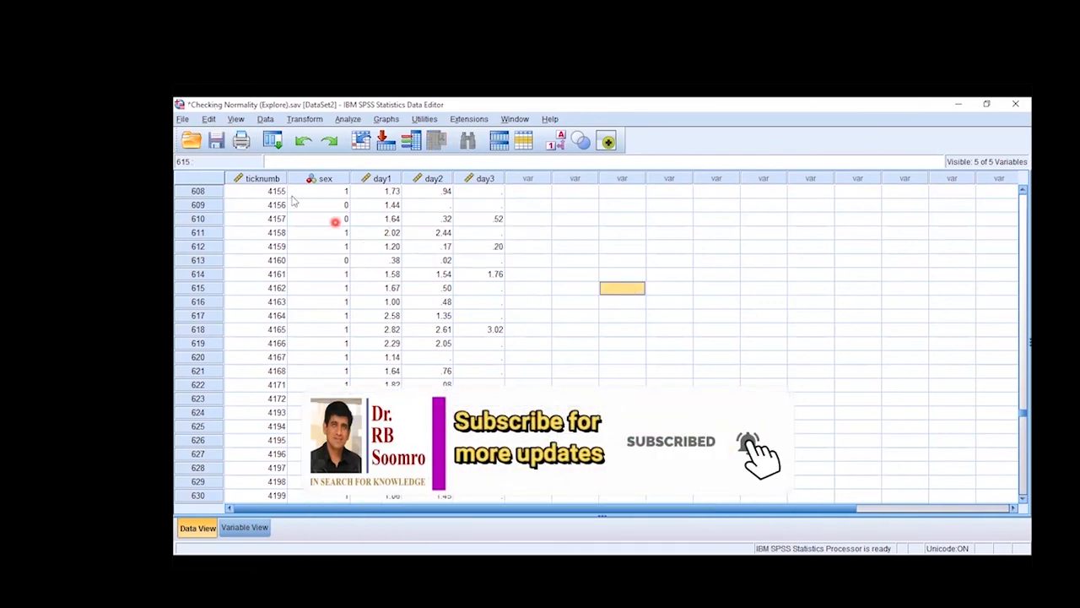
Step: Rerun the Explore analysis on Day 1 hygiene, keeping the histogram and normality plots with tests
{"action": "left_click", "coordinate": [271, 140]}
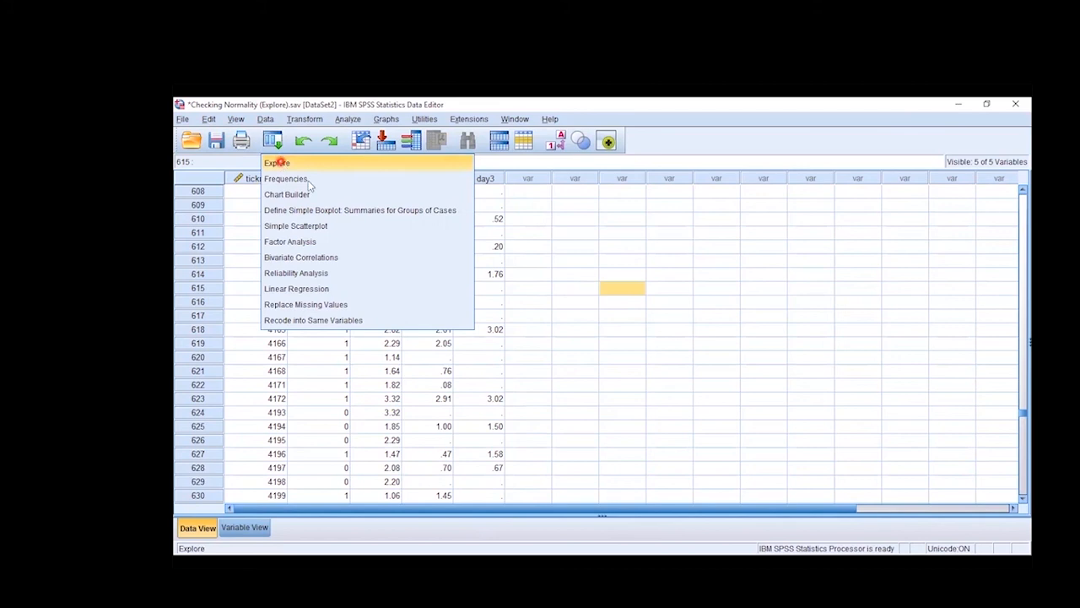
{"action": "left_click", "coordinate": [277, 162]}
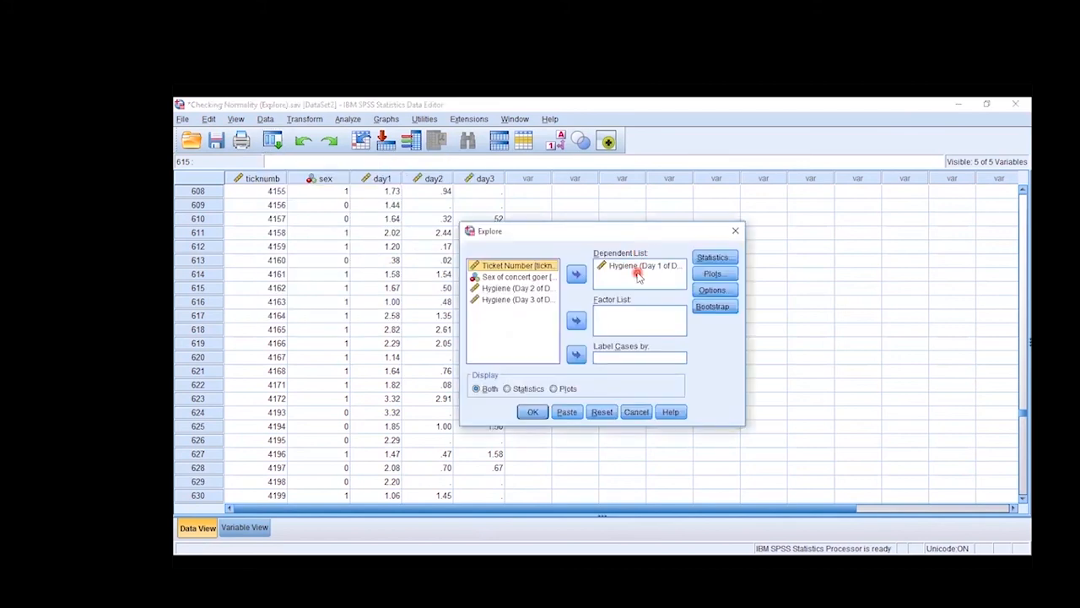
{"action": "left_click", "coordinate": [713, 274]}
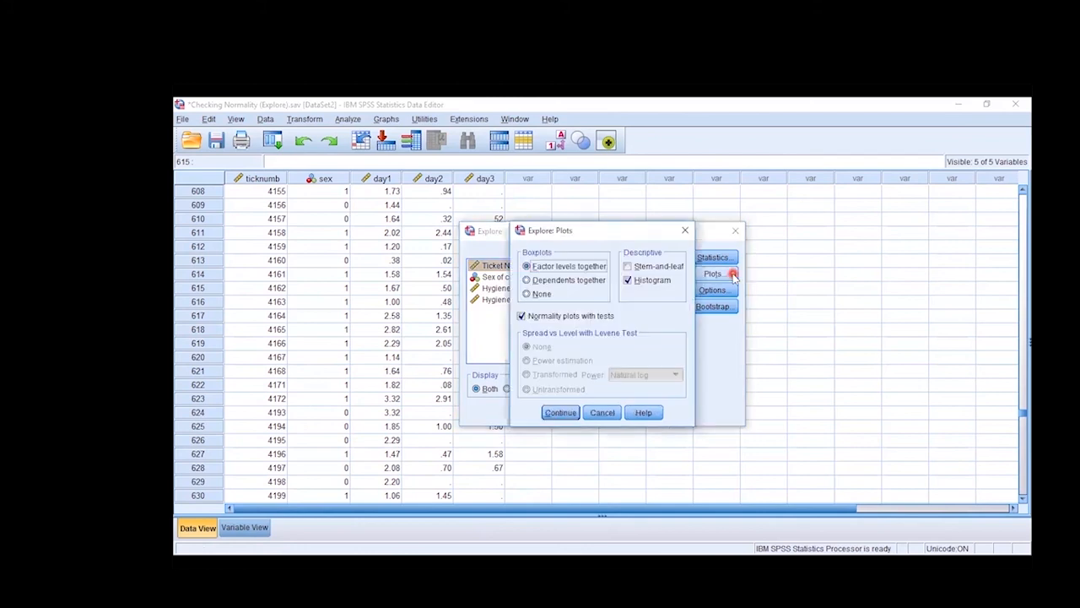
{"action": "left_click", "coordinate": [561, 414]}
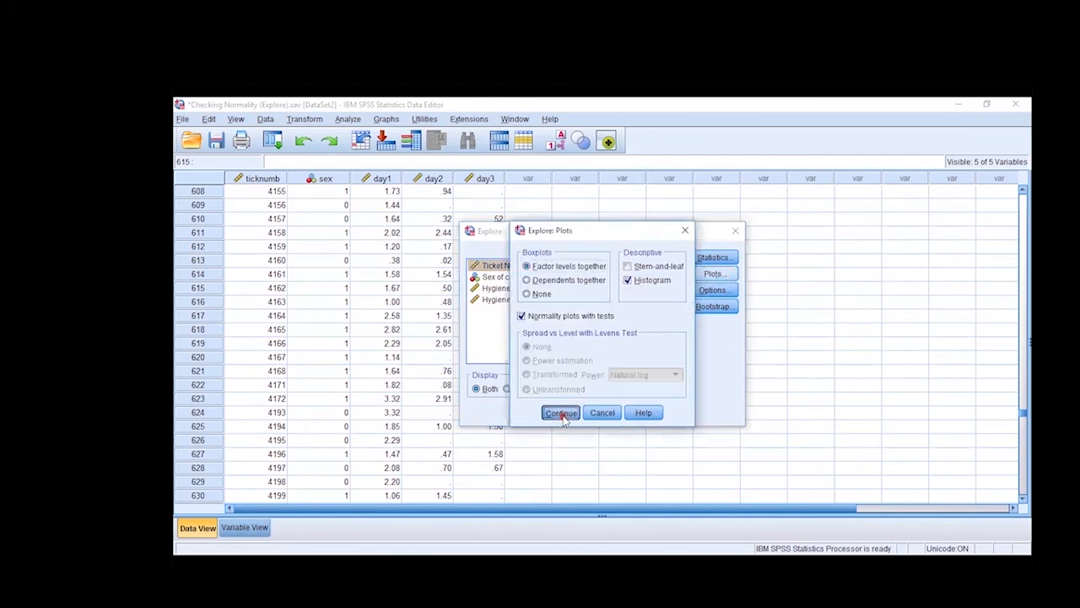
{"action": "left_click", "coordinate": [535, 414]}
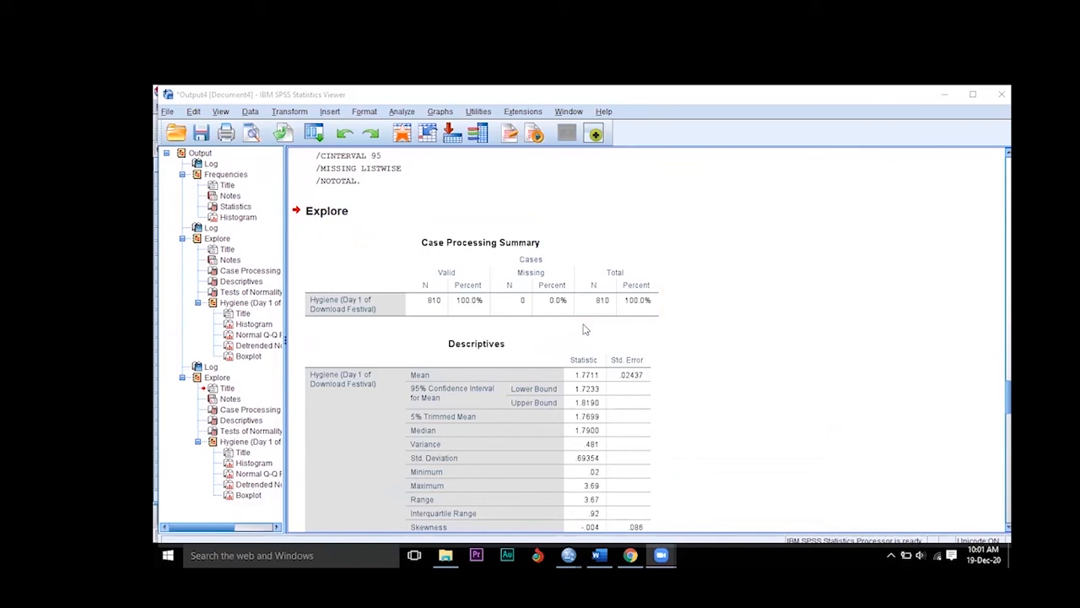
Step: Compare the Descriptives tables of the first and rerun Explore analyses for Day 1 hygiene, focusing on skewness and kurtosis
{"action": "left_click", "coordinate": [582, 138]}
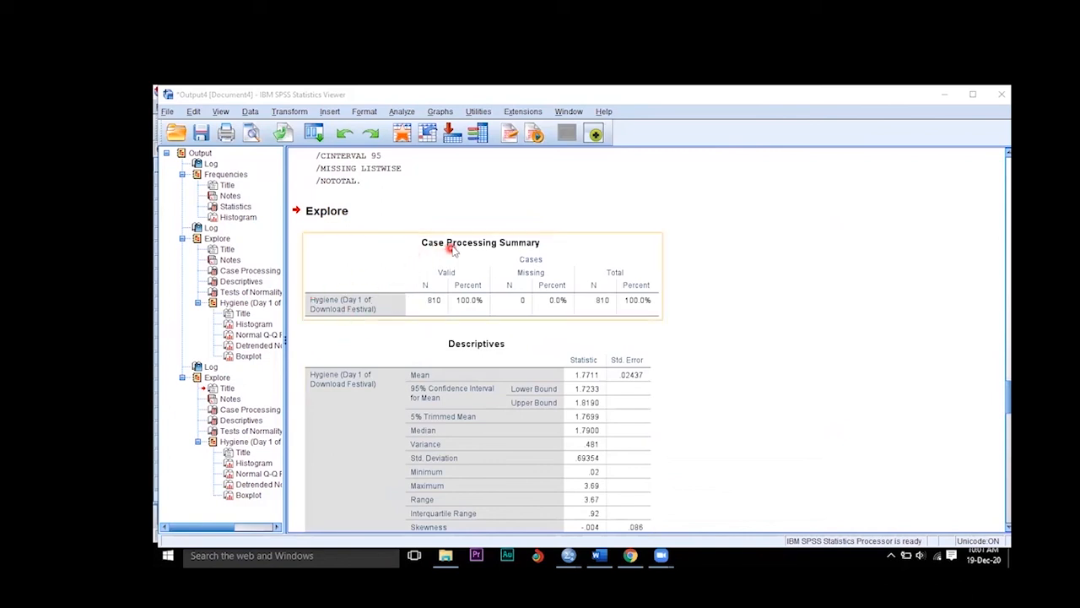
{"action": "scroll", "coordinate": [486, 275], "scroll_direction": "down", "scroll_amount": 3}
{"action": "left_click", "coordinate": [458, 390]}
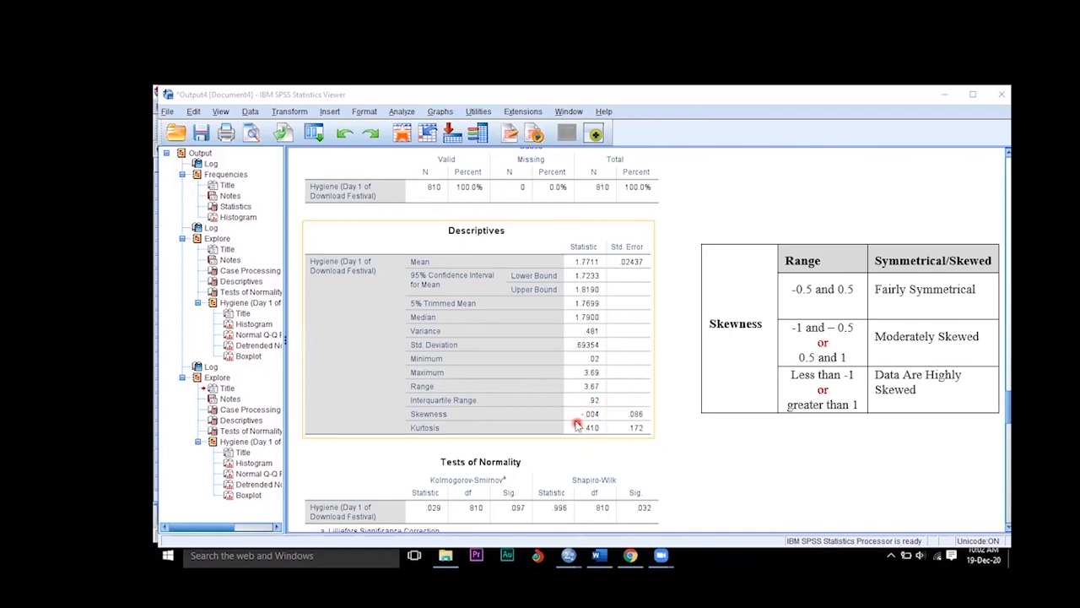
{"action": "left_click", "coordinate": [241, 281]}
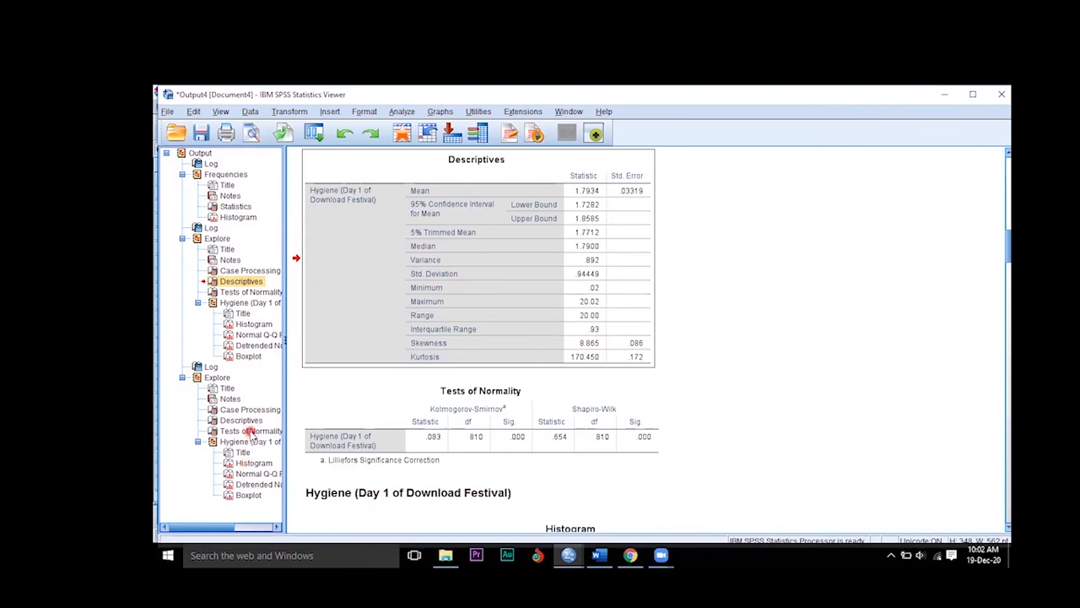
{"action": "left_click", "coordinate": [250, 431]}
{"action": "left_click", "coordinate": [240, 453]}
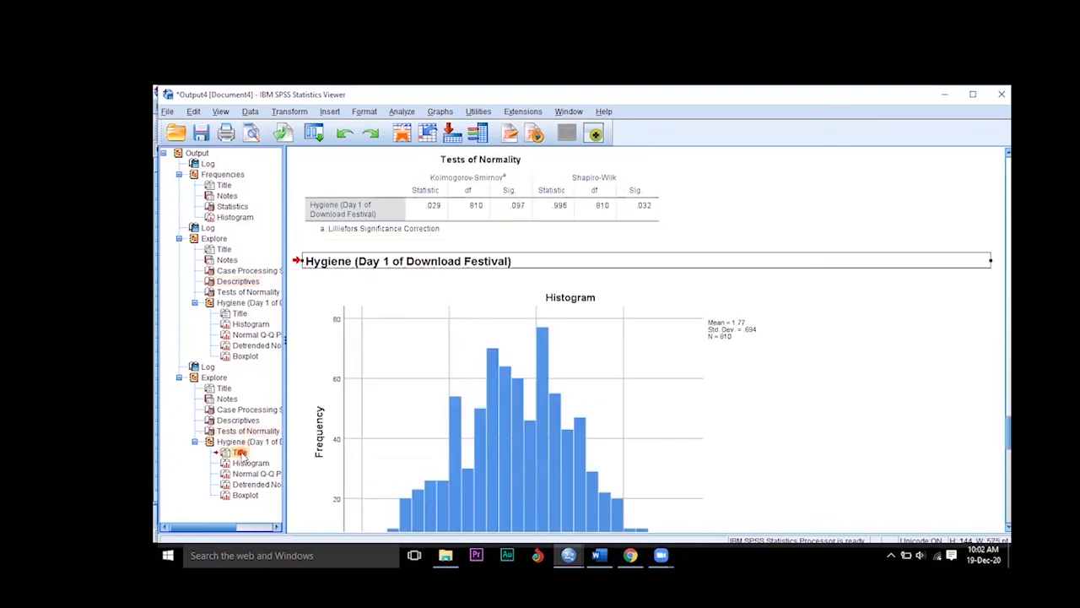
{"action": "left_click", "coordinate": [239, 419]}
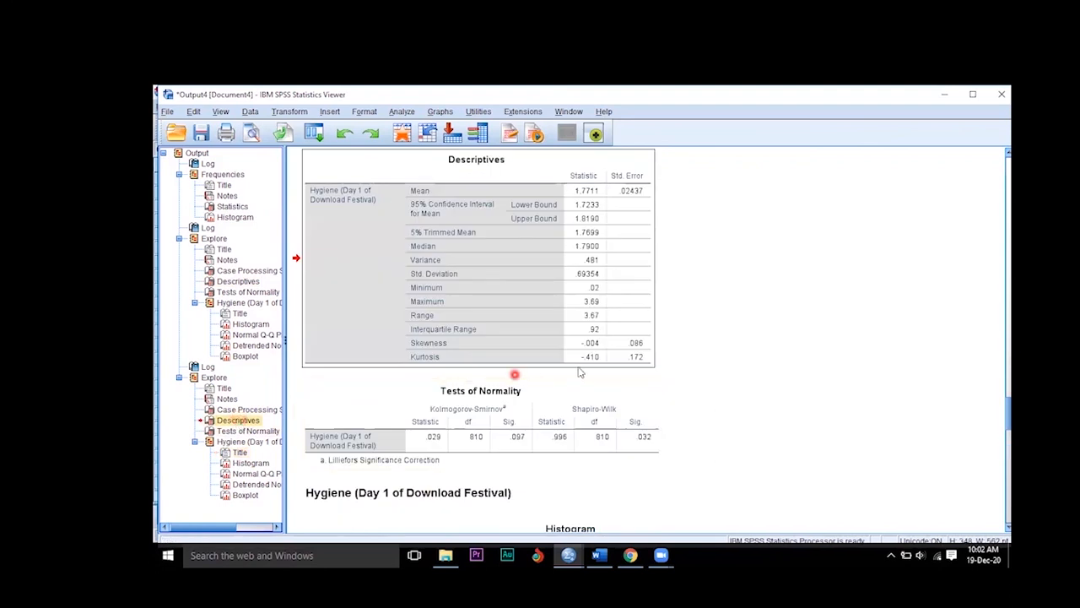
{"action": "left_click", "coordinate": [605, 355]}
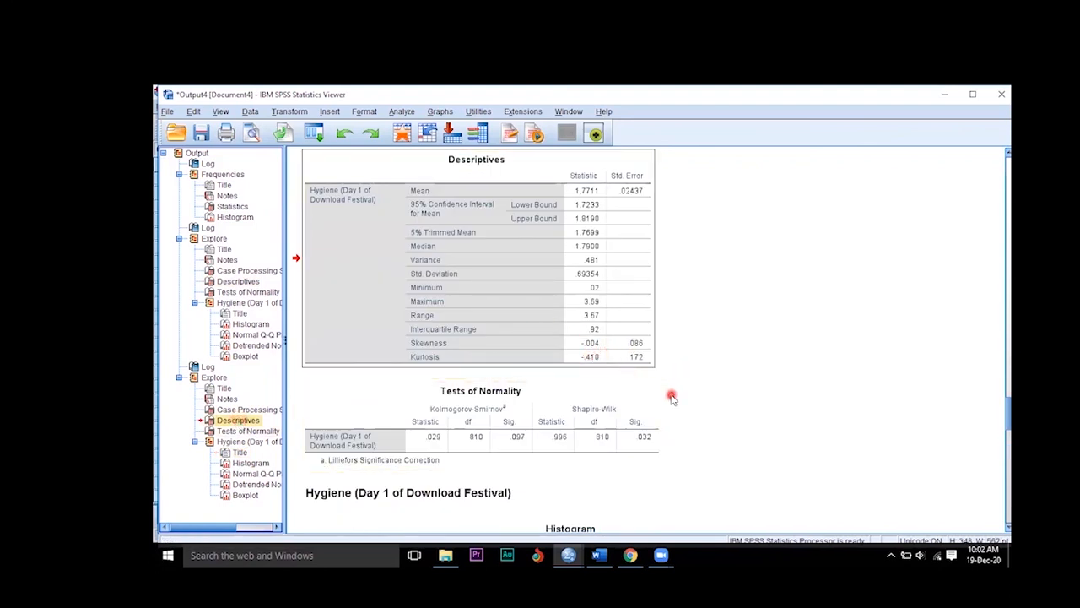
Step: Examine the rerun's normality tests, histogram and normal Q-Q plot, and compare its boxplot with the one from the first Explore output
{"action": "scroll", "coordinate": [671, 397], "scroll_direction": "down", "scroll_amount": 3}
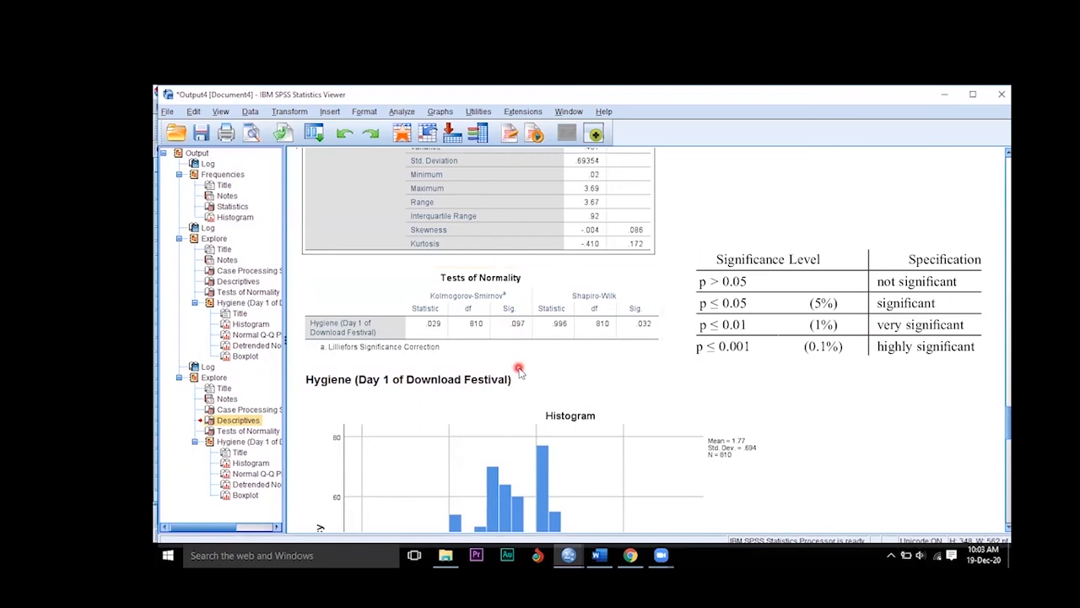
{"action": "scroll", "coordinate": [518, 371], "scroll_direction": "down", "scroll_amount": 2}
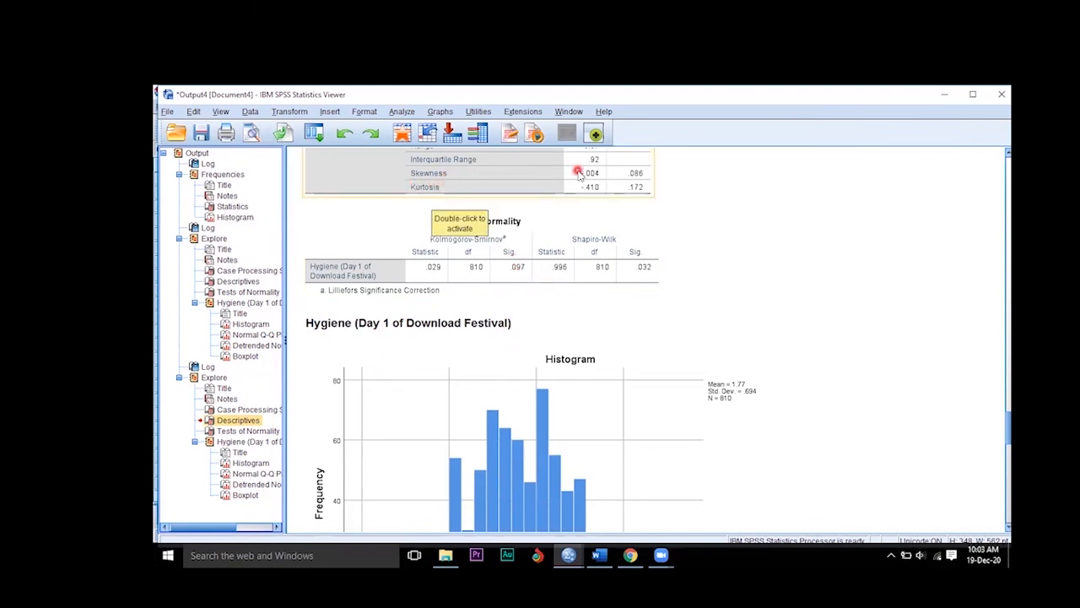
{"action": "scroll", "coordinate": [619, 313], "scroll_direction": "down", "scroll_amount": 4}
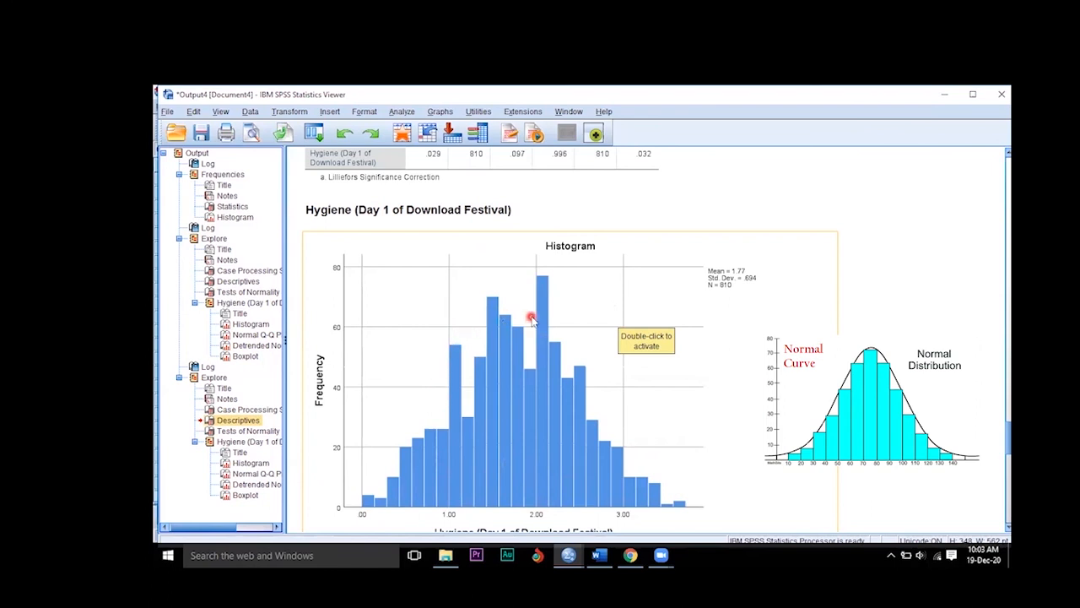
{"action": "scroll", "coordinate": [531, 318], "scroll_direction": "down", "scroll_amount": 3}
{"action": "scroll", "coordinate": [531, 318], "scroll_direction": "down", "scroll_amount": 3}
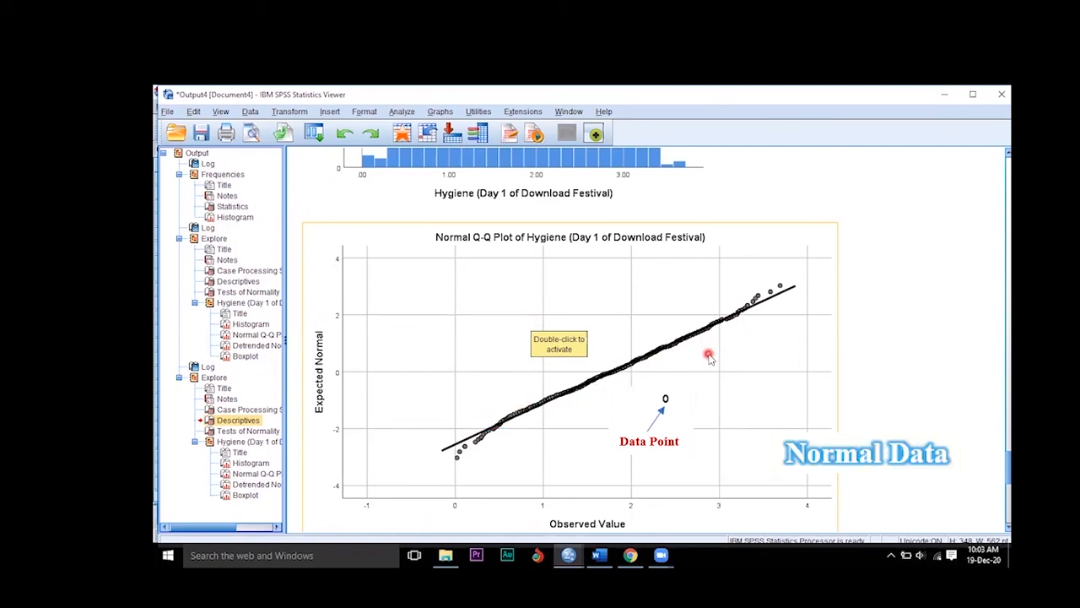
{"action": "scroll", "coordinate": [709, 358], "scroll_direction": "down", "scroll_amount": 15}
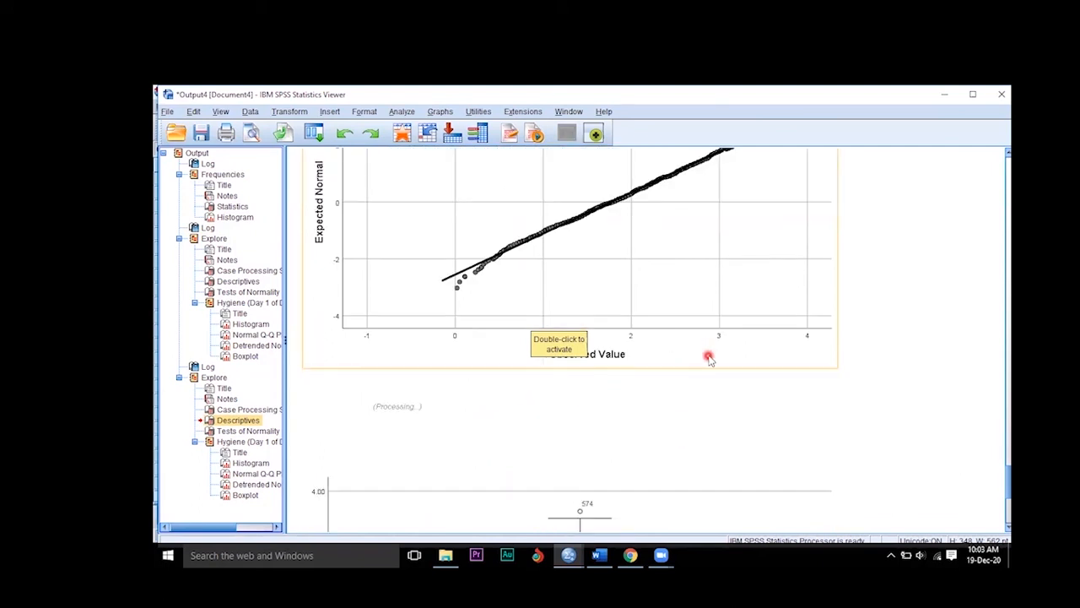
{"action": "scroll", "coordinate": [709, 358], "scroll_direction": "down", "scroll_amount": 1}
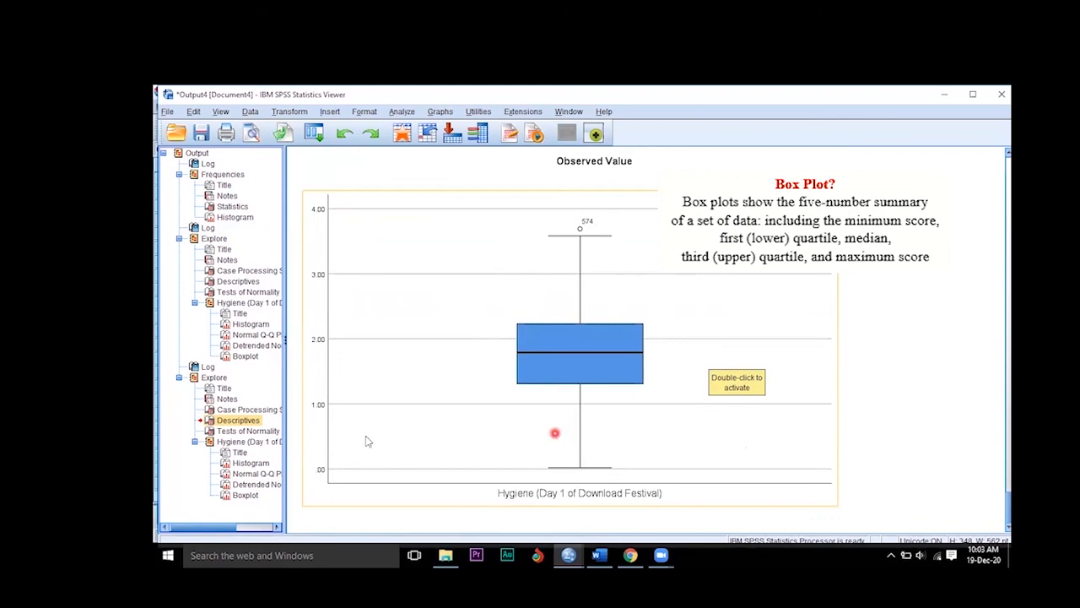
{"action": "left_click", "coordinate": [239, 358]}
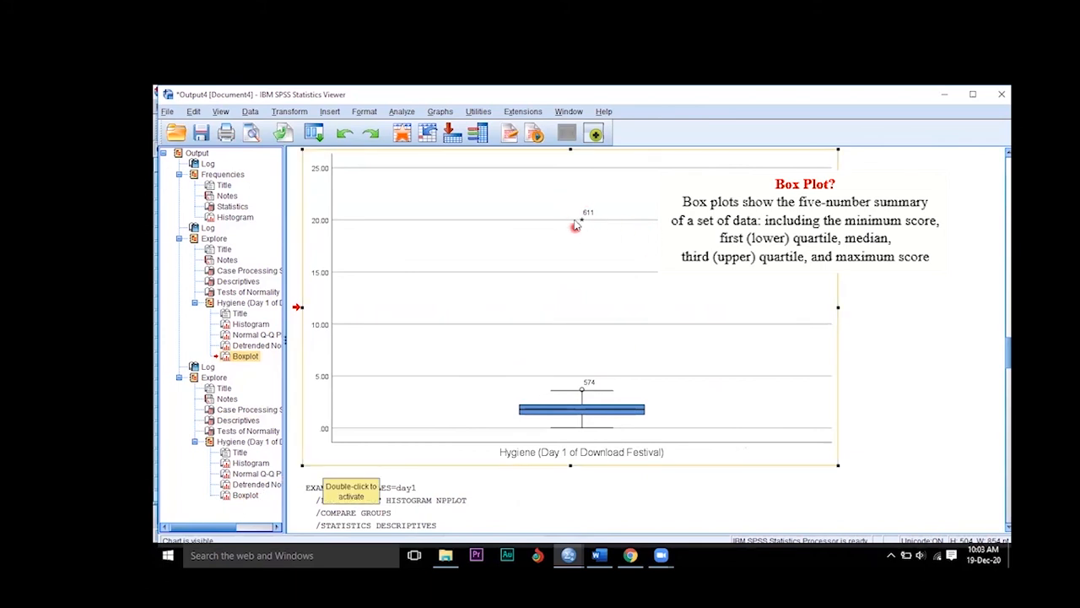
{"action": "left_click", "coordinate": [245, 496]}
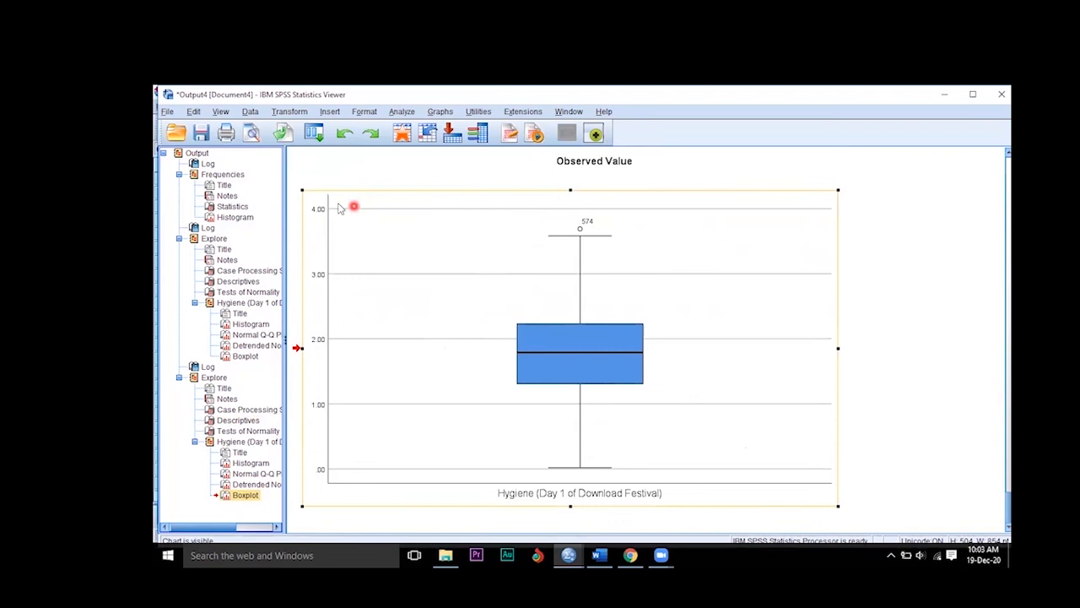
{"action": "left_click", "coordinate": [314, 132]}
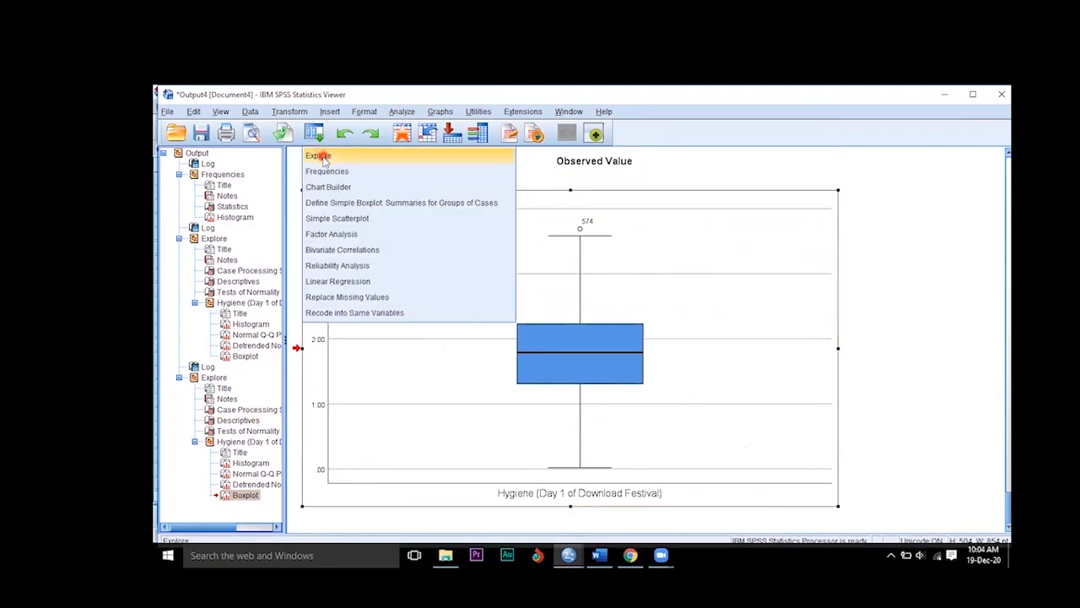
{"action": "left_click", "coordinate": [319, 156]}
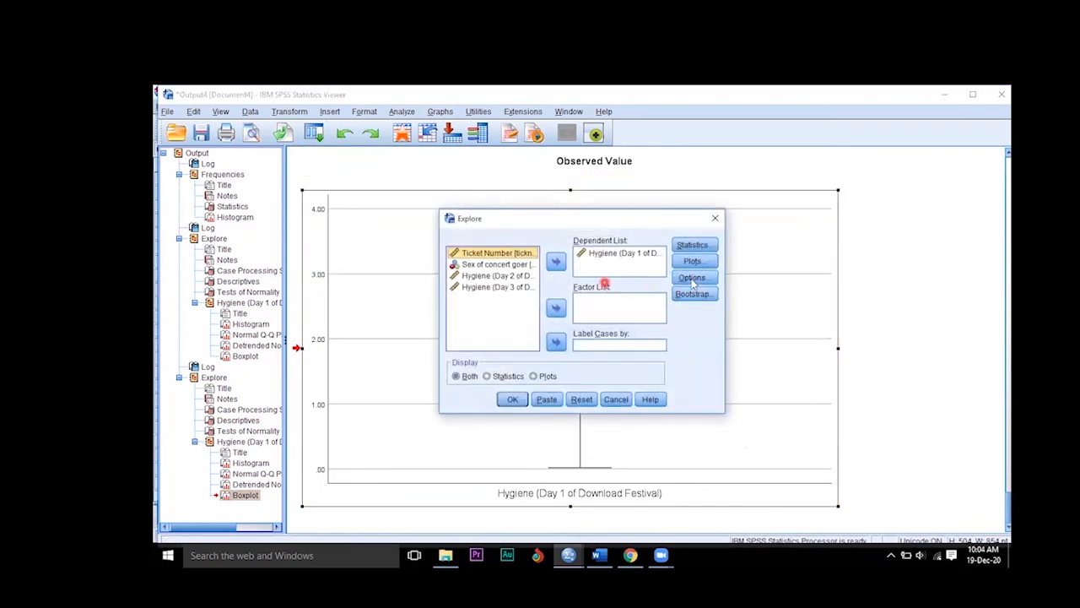
{"action": "left_click", "coordinate": [619, 252]}
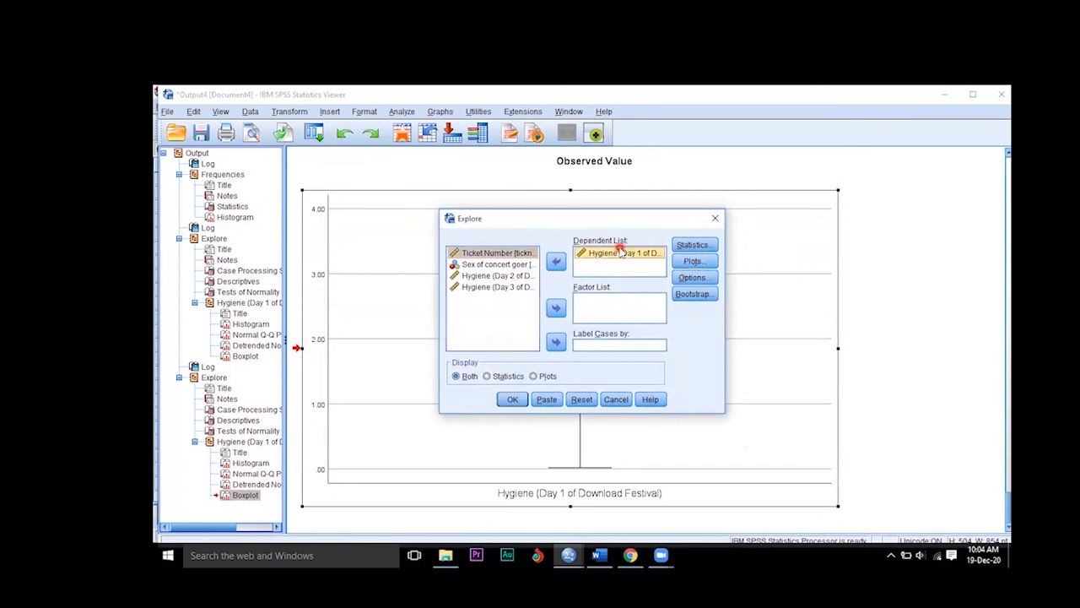
{"action": "left_click", "coordinate": [610, 404]}
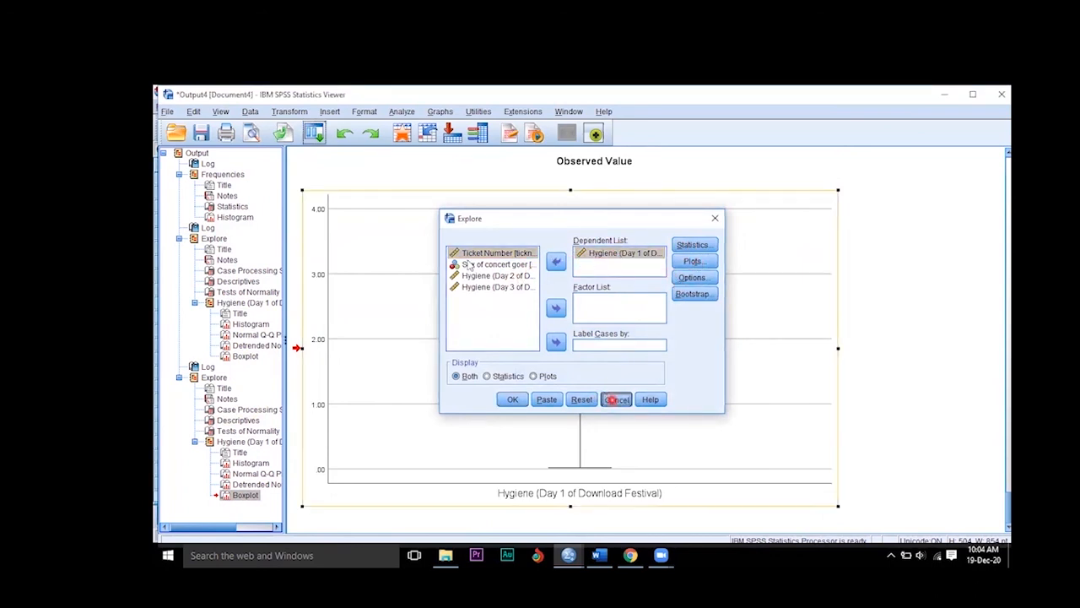
Step: Reset the Frequencies analysis and choose Hygiene (Day 2 of Download Festival) as its only variable
{"action": "left_click", "coordinate": [314, 134]}
{"action": "left_click", "coordinate": [319, 169]}
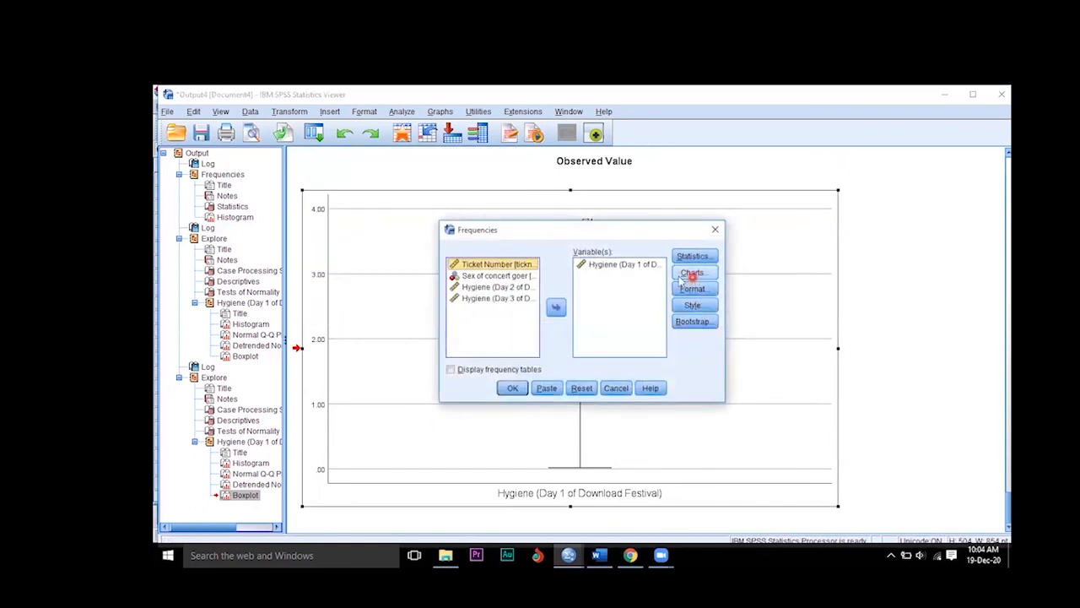
{"action": "left_click", "coordinate": [582, 388]}
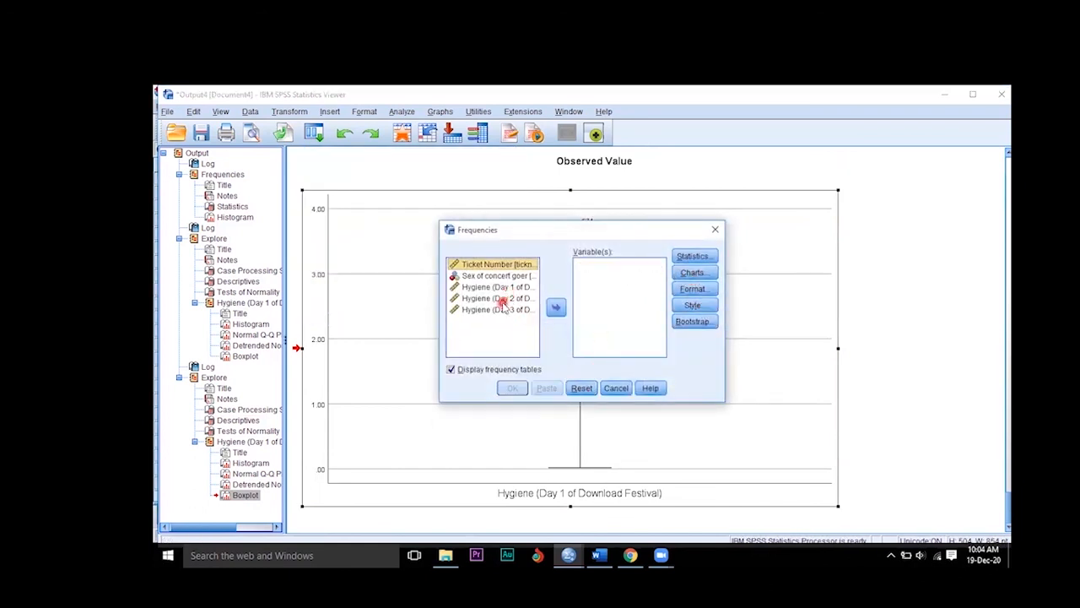
{"action": "left_click", "coordinate": [501, 299]}
{"action": "left_click", "coordinate": [556, 308]}
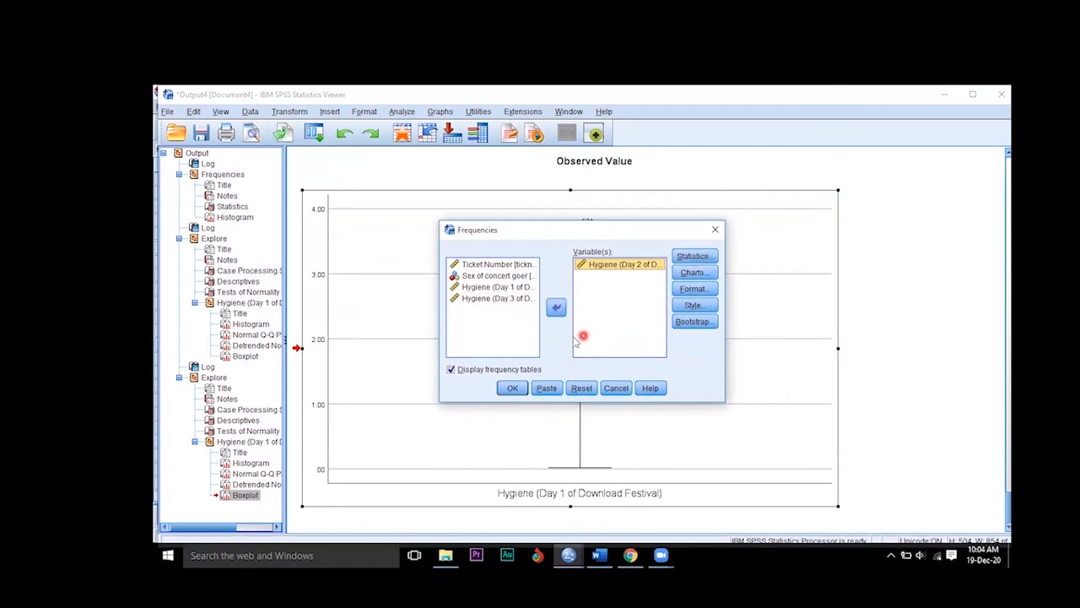
Step: Request the mean, median, mode, standard deviation, range and skewness for the Frequencies analysis
{"action": "left_click", "coordinate": [693, 257]}
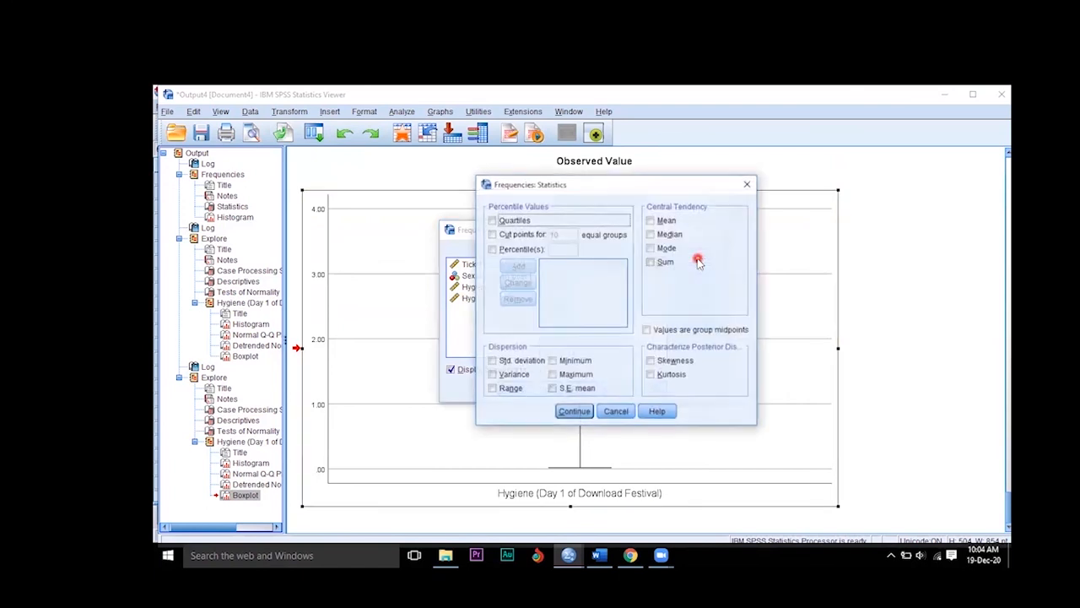
{"action": "left_click", "coordinate": [649, 248]}
{"action": "left_click", "coordinate": [650, 220]}
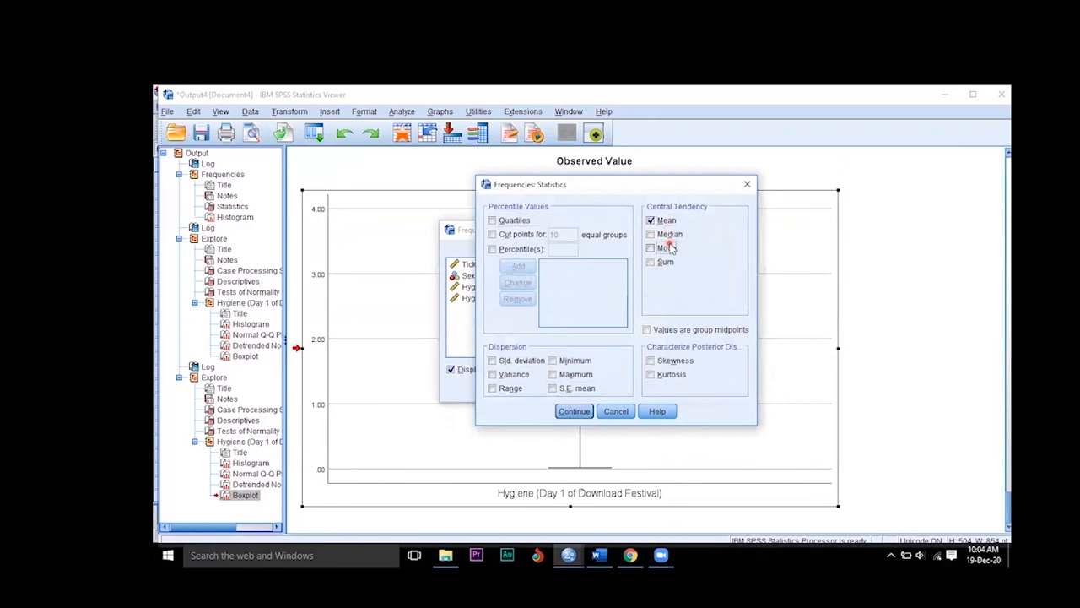
{"action": "left_click", "coordinate": [670, 235]}
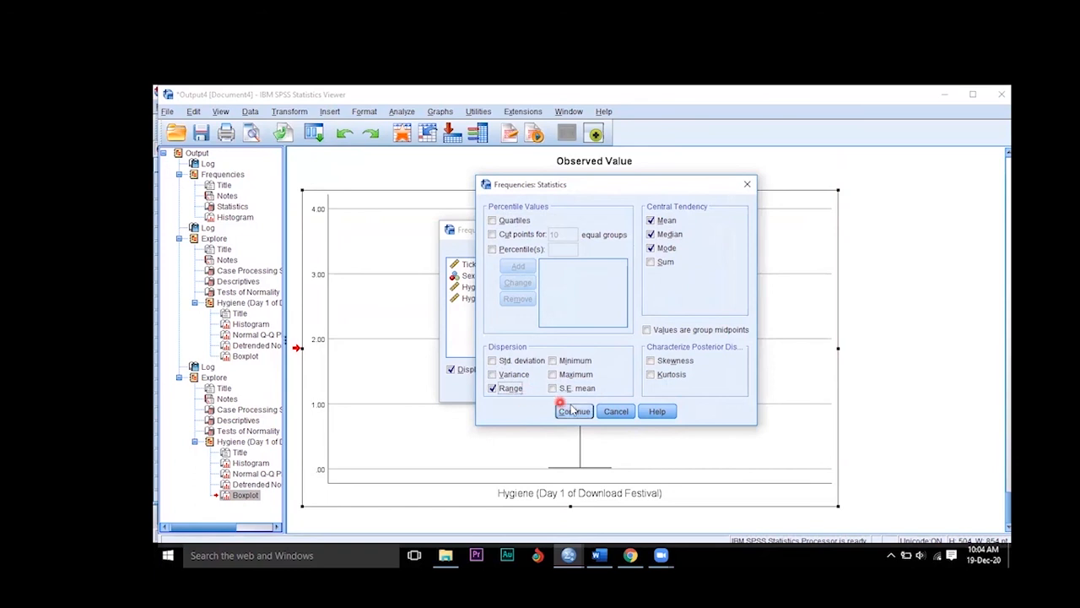
{"action": "left_click", "coordinate": [522, 361]}
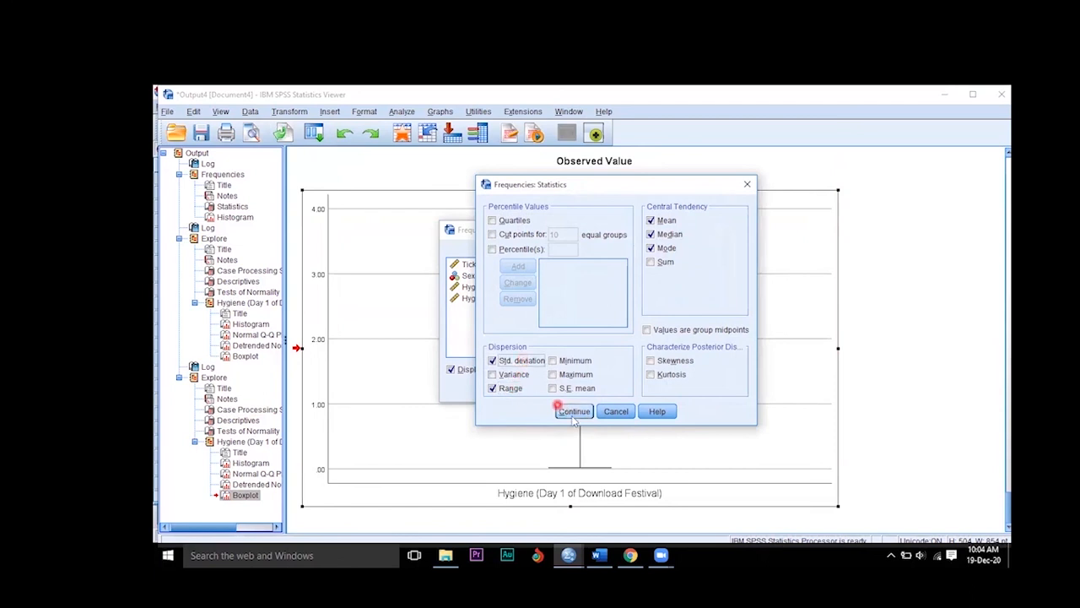
{"action": "left_click", "coordinate": [675, 360]}
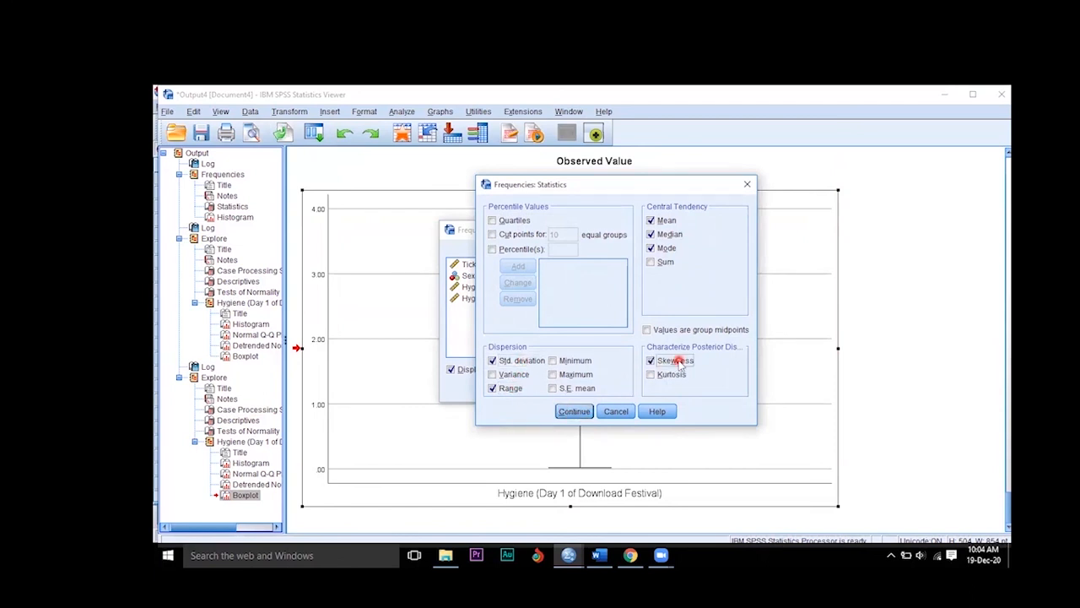
{"action": "left_click", "coordinate": [565, 411]}
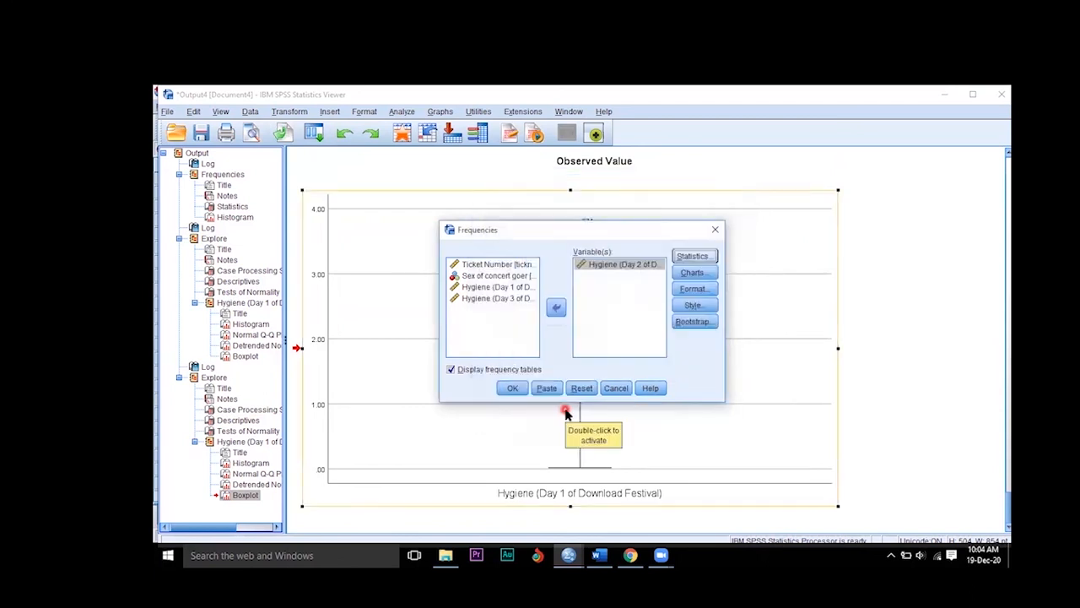
Step: Run Frequencies on Day 2 hygiene with a histogram showing the normal curve, and review the resulting statistics and histogram
{"action": "left_click", "coordinate": [697, 273]}
{"action": "left_click", "coordinate": [530, 311]}
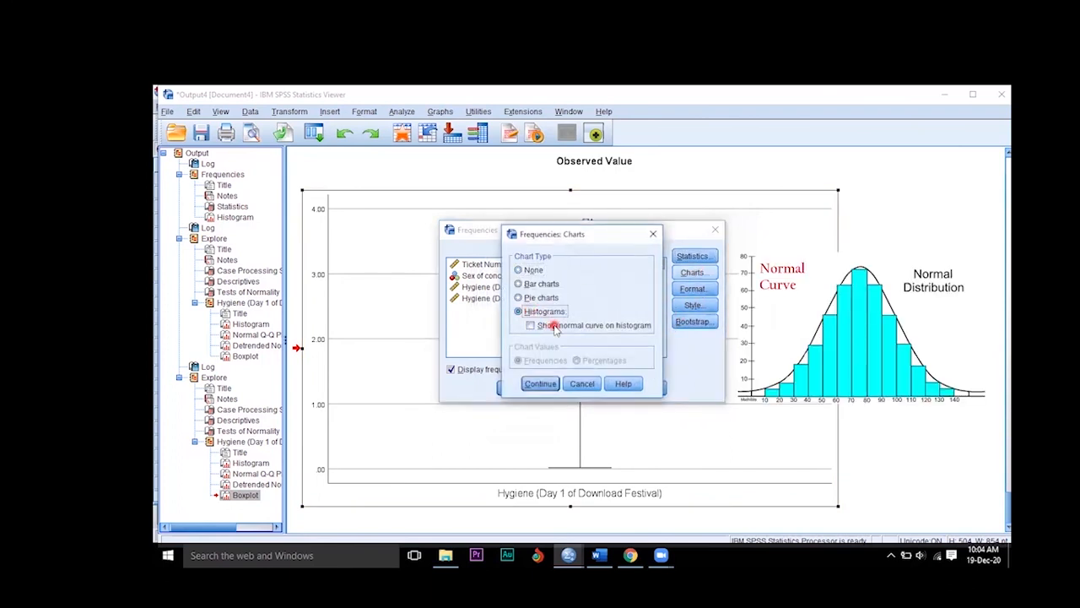
{"action": "left_click", "coordinate": [555, 327]}
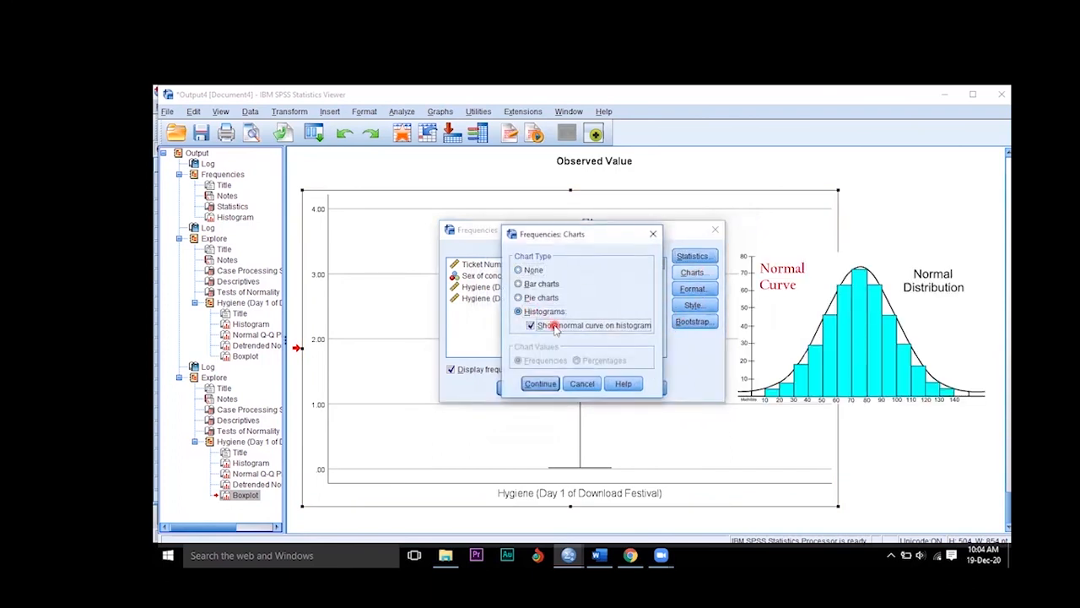
{"action": "left_click", "coordinate": [541, 383]}
{"action": "left_click", "coordinate": [513, 389]}
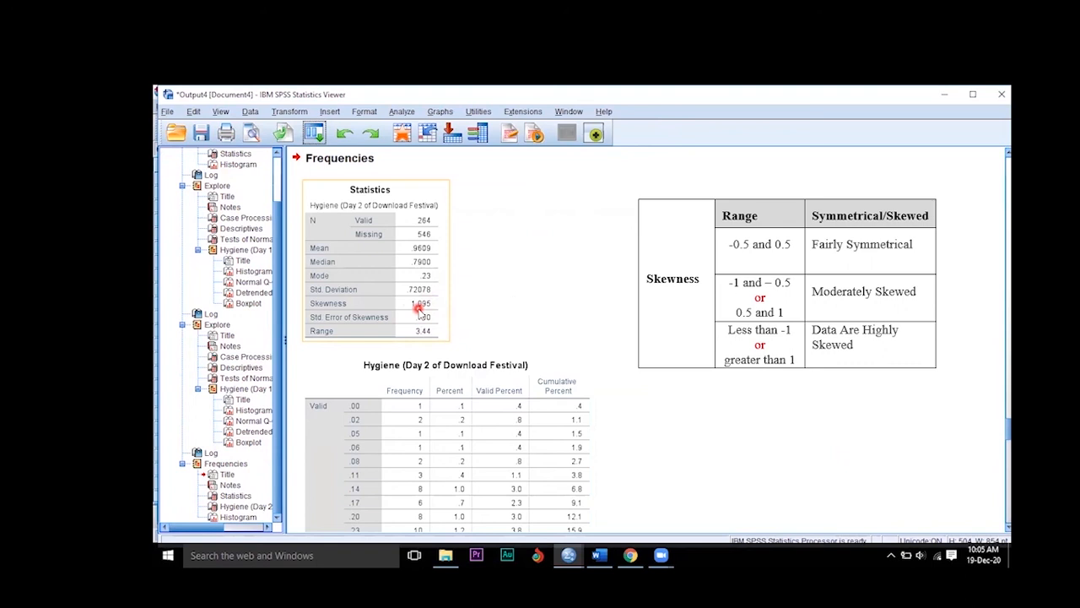
{"action": "left_click", "coordinate": [451, 316]}
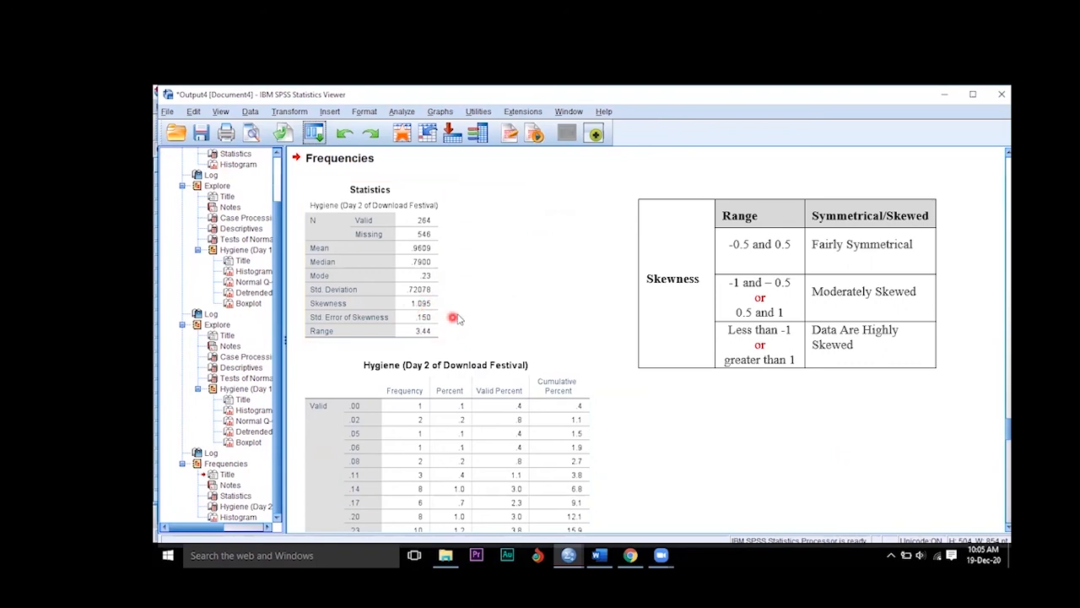
{"action": "scroll", "coordinate": [459, 316], "scroll_direction": "down", "scroll_amount": 20}
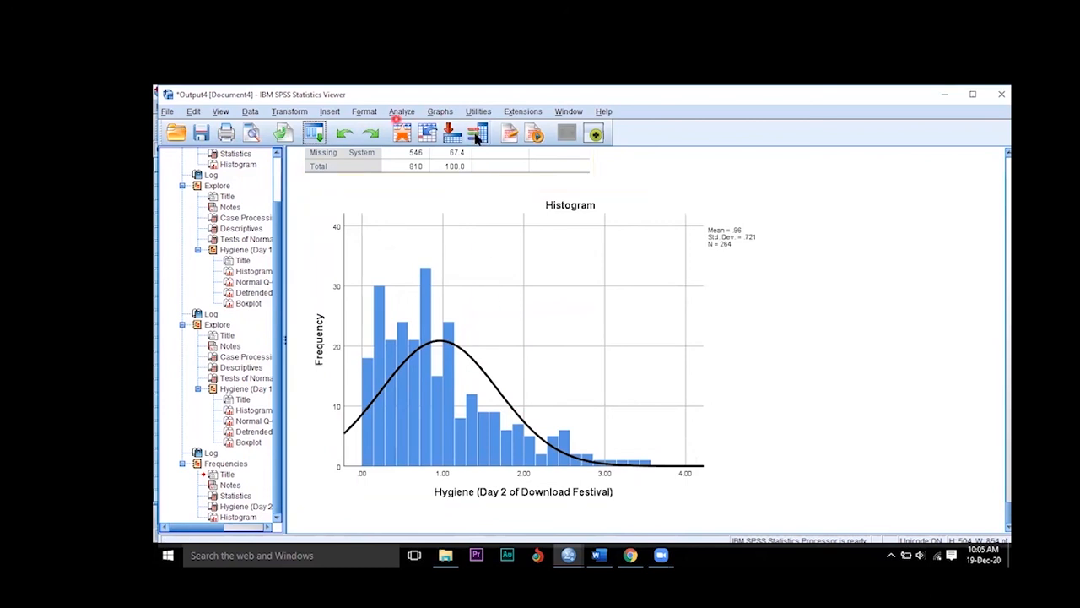
Step: Run the Explore analysis with Day 2 hygiene replacing Day 1 hygiene as the dependent variable
{"action": "left_click", "coordinate": [314, 135]}
{"action": "left_click", "coordinate": [316, 167]}
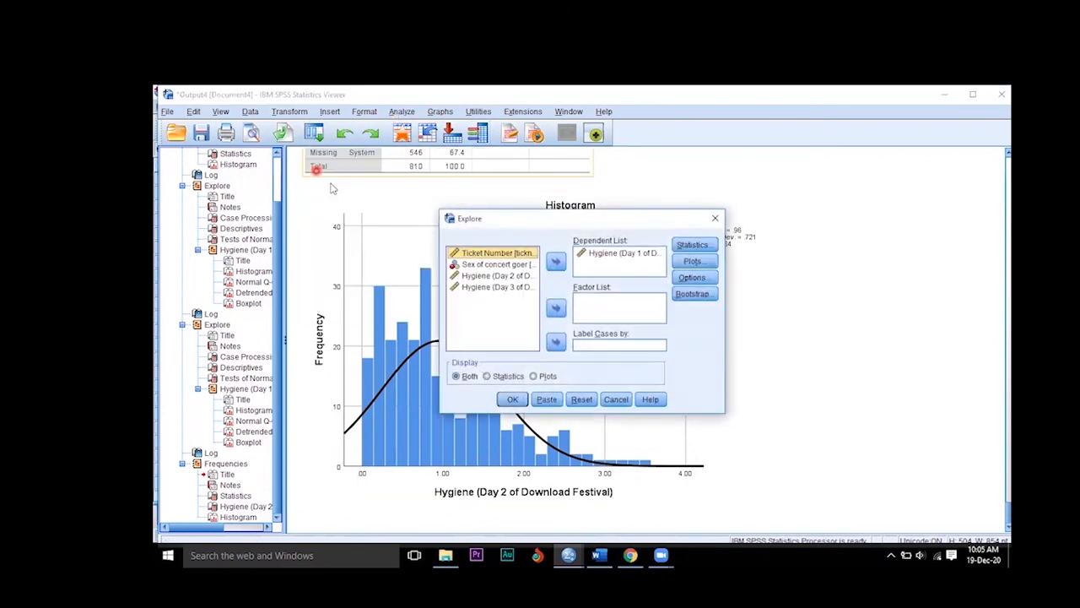
{"action": "left_click", "coordinate": [643, 253]}
{"action": "left_click", "coordinate": [555, 262]}
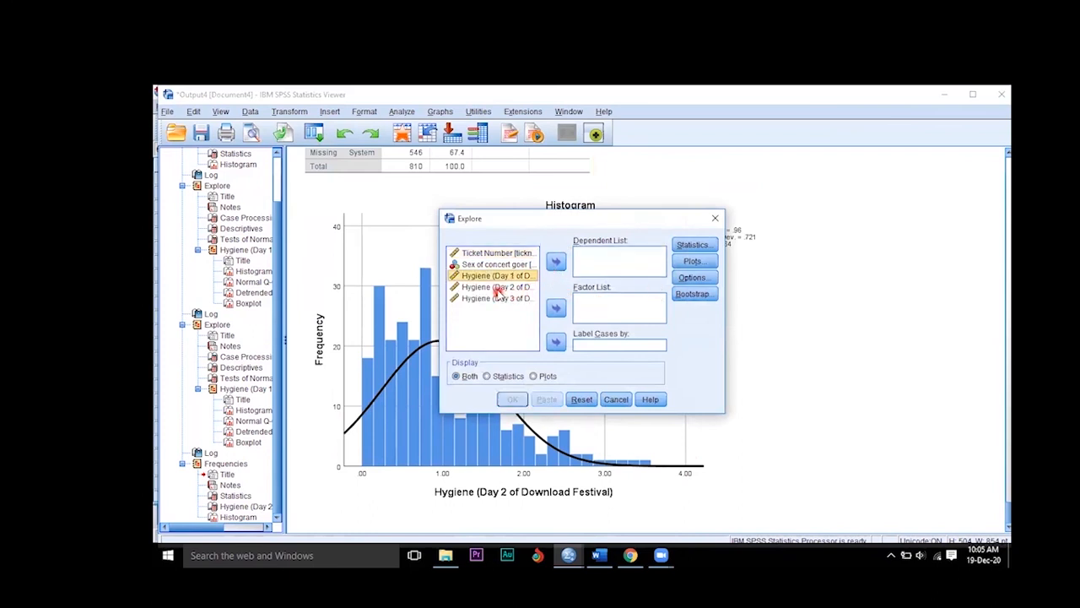
{"action": "left_click", "coordinate": [498, 287]}
{"action": "left_click", "coordinate": [556, 262]}
{"action": "left_click", "coordinate": [513, 400]}
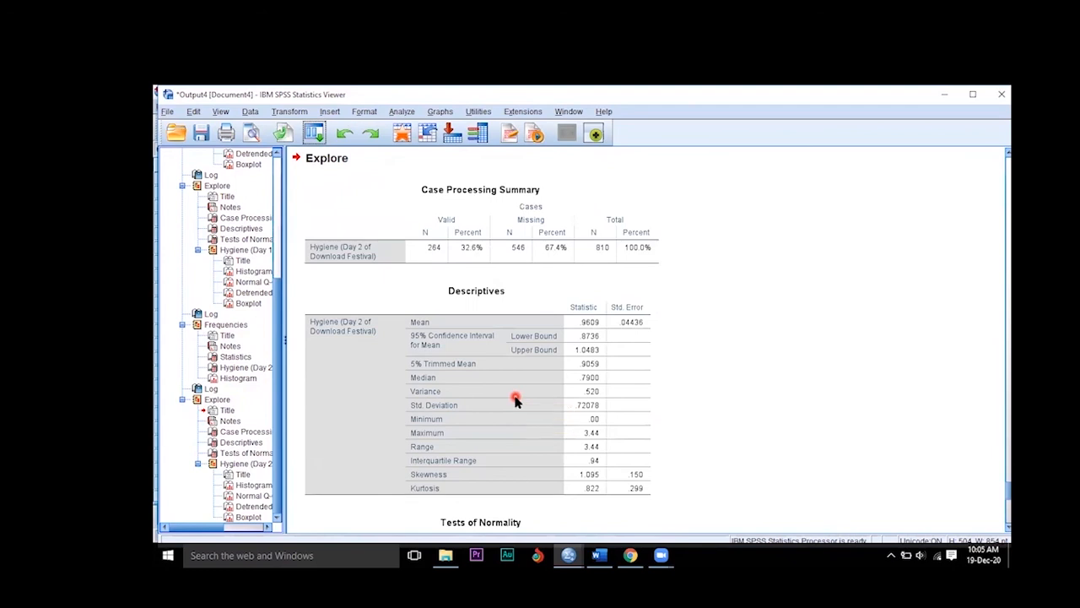
Step: Examine the Day 2 hygiene Explore output: descriptives, Tests of Normality, histogram, Normal Q-Q plot and boxplot
{"action": "scroll", "coordinate": [511, 395], "scroll_direction": "down", "scroll_amount": 4}
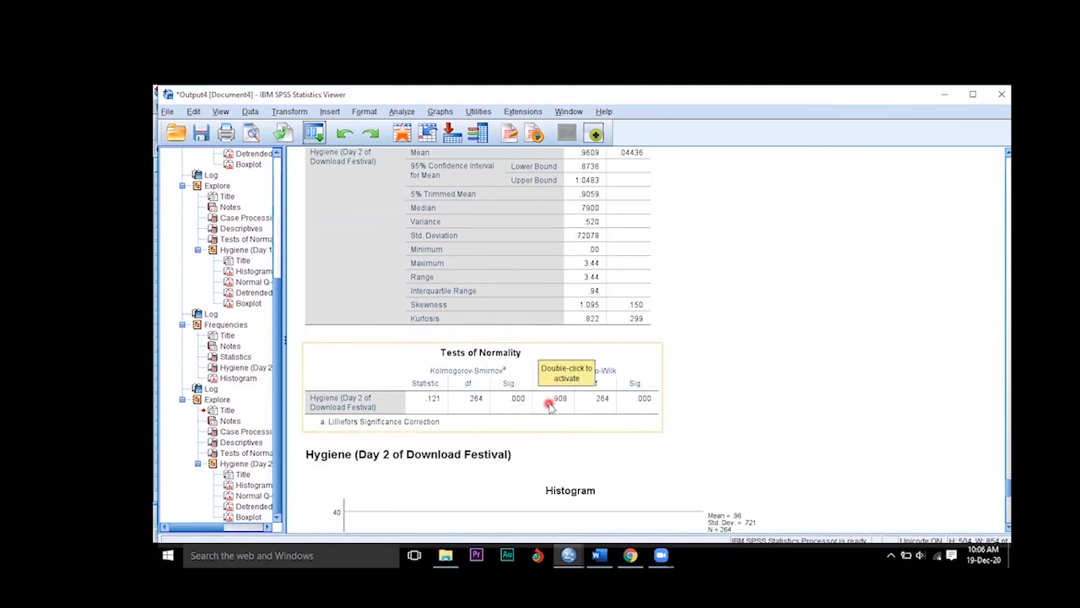
{"action": "scroll", "coordinate": [549, 406], "scroll_direction": "down", "scroll_amount": 5}
{"action": "scroll", "coordinate": [548, 406], "scroll_direction": "down", "scroll_amount": 3}
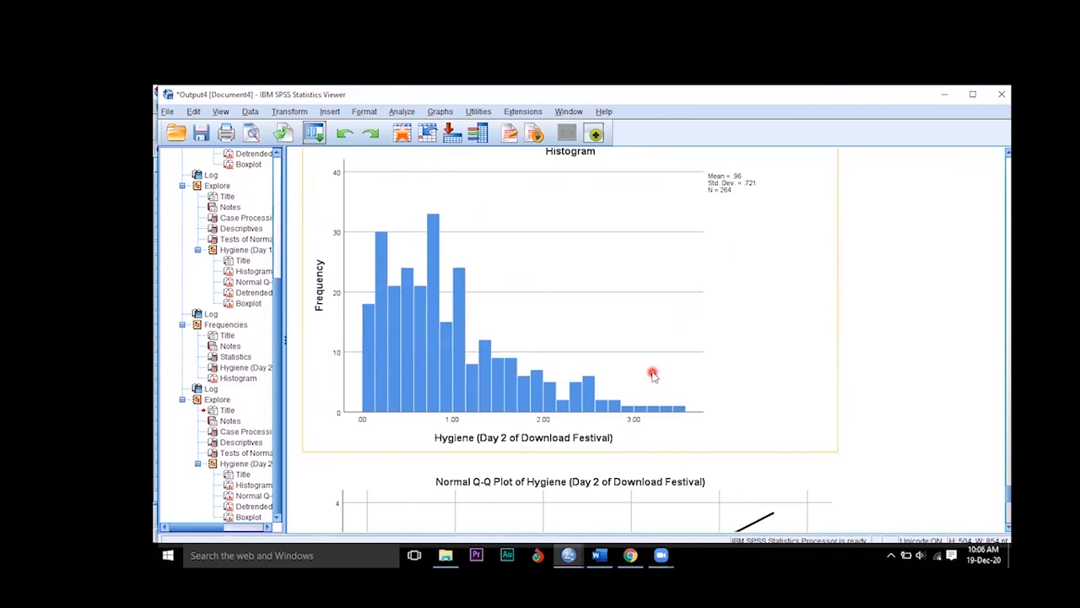
{"action": "scroll", "coordinate": [652, 374], "scroll_direction": "down", "scroll_amount": 5}
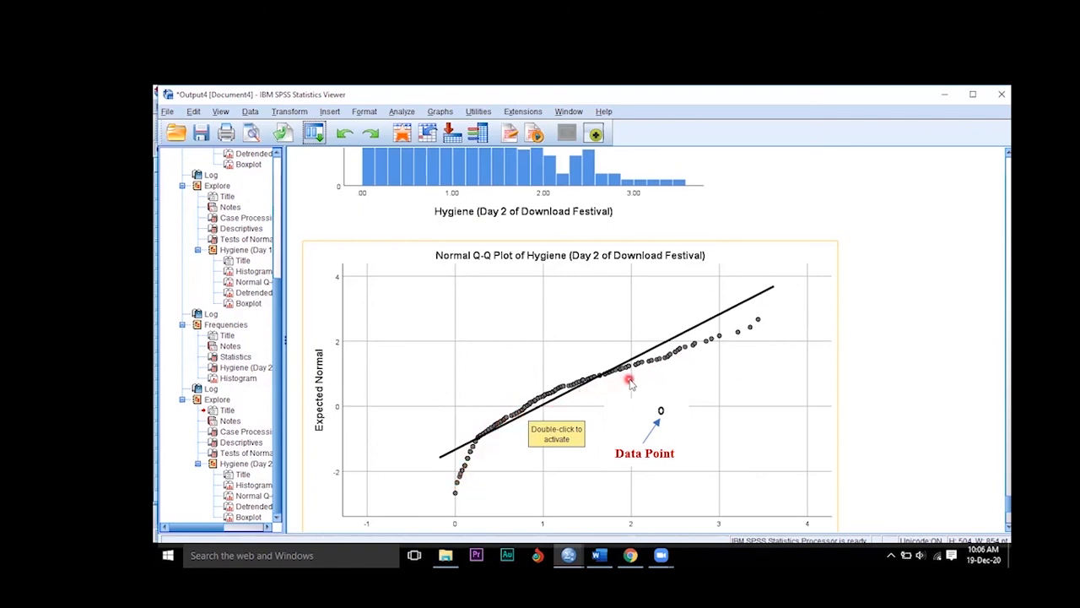
{"action": "scroll", "coordinate": [628, 382], "scroll_direction": "down", "scroll_amount": 8}
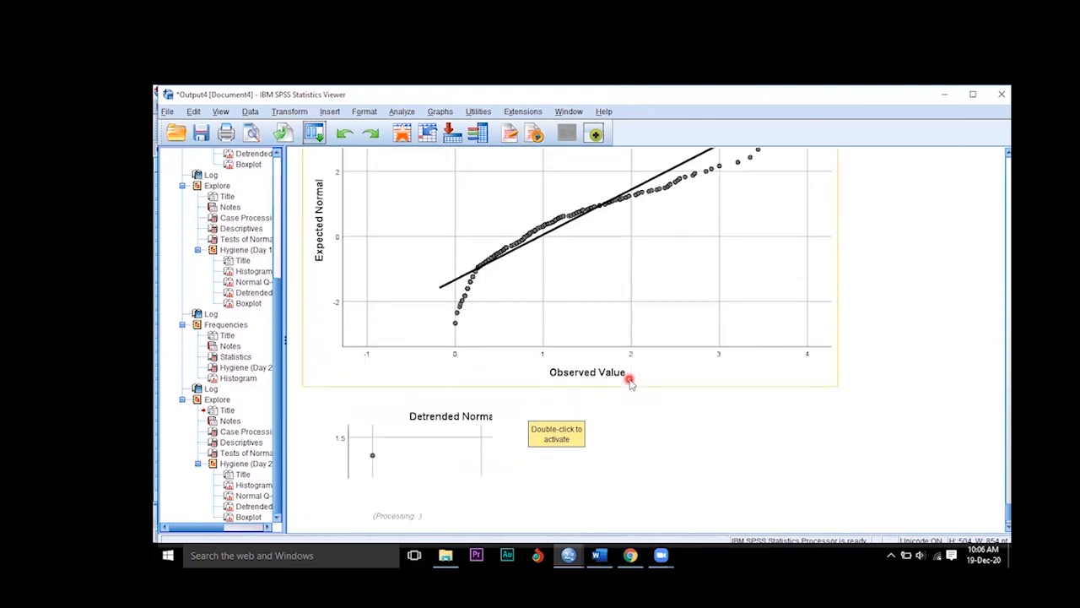
{"action": "scroll", "coordinate": [628, 382], "scroll_direction": "down", "scroll_amount": 6}
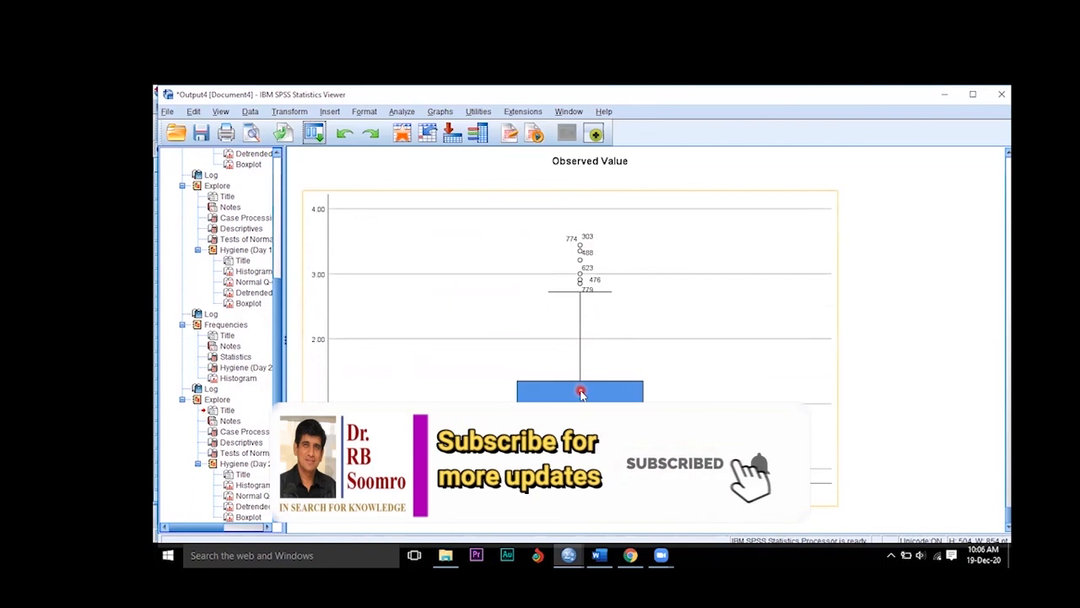
{"action": "scroll", "coordinate": [581, 393], "scroll_direction": "up", "scroll_amount": 5}
{"action": "scroll", "coordinate": [580, 392], "scroll_direction": "up", "scroll_amount": 12}
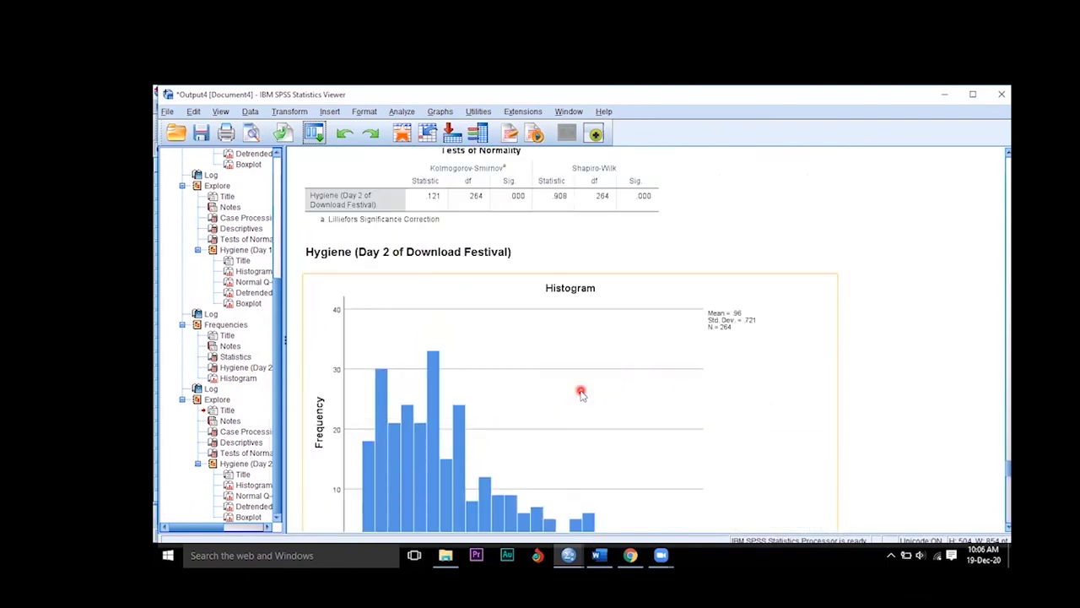
{"action": "left_click", "coordinate": [506, 269]}
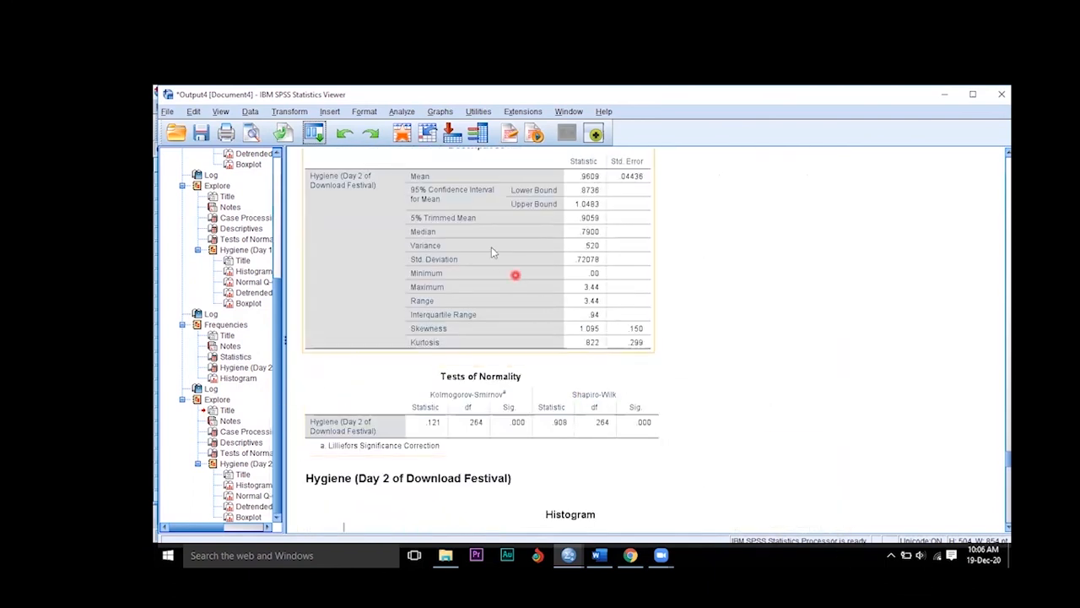
Step: Return to the data set and view the variable details of day1, day2 and day3
{"action": "left_click", "coordinate": [838, 482]}
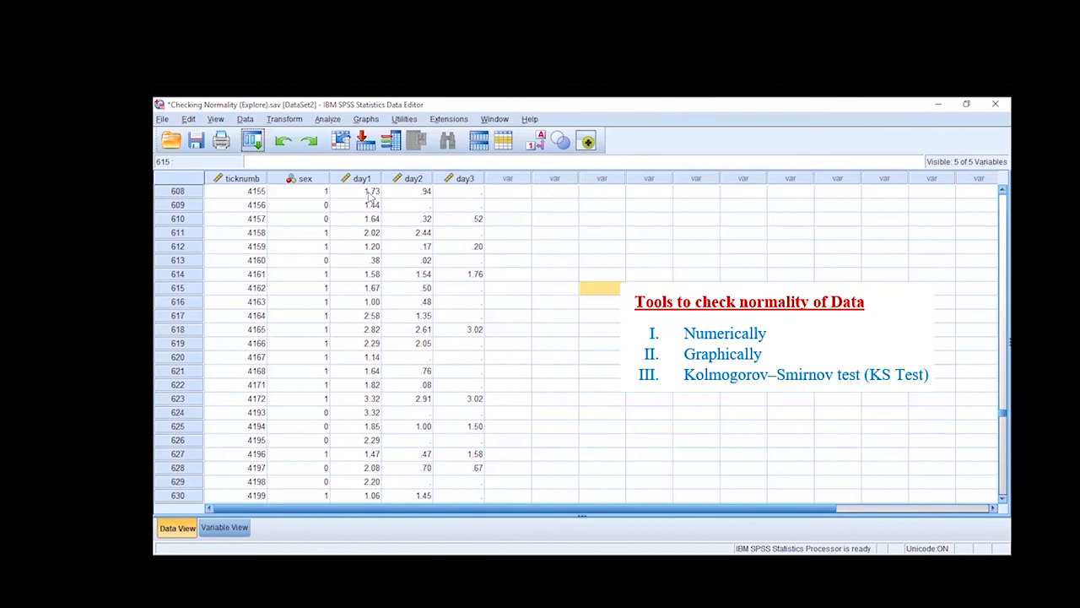
{"action": "mouse_move", "coordinate": [366, 187]}
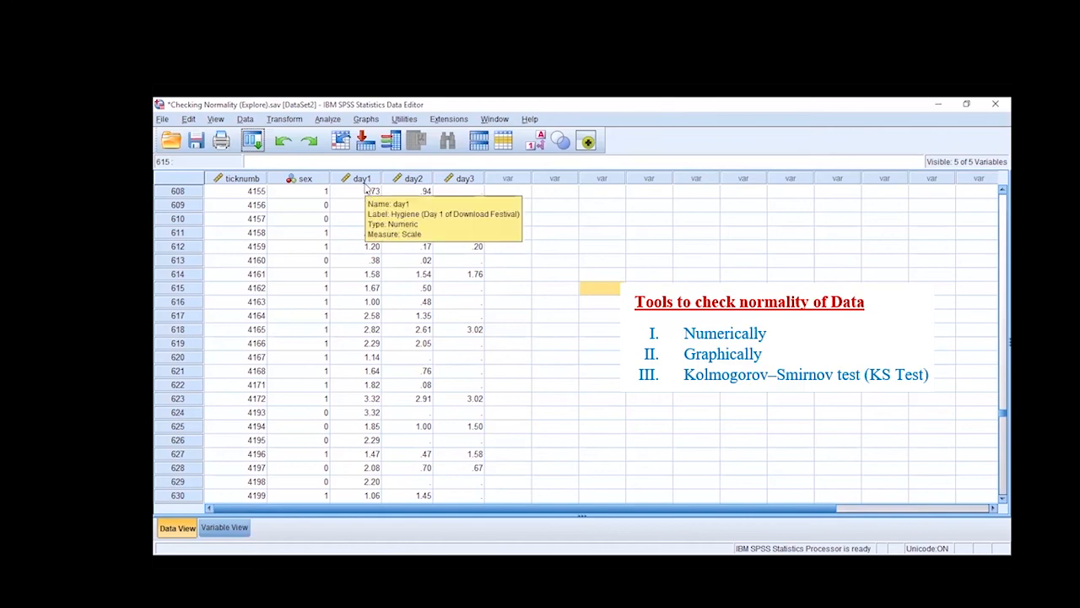
{"action": "mouse_move", "coordinate": [414, 187]}
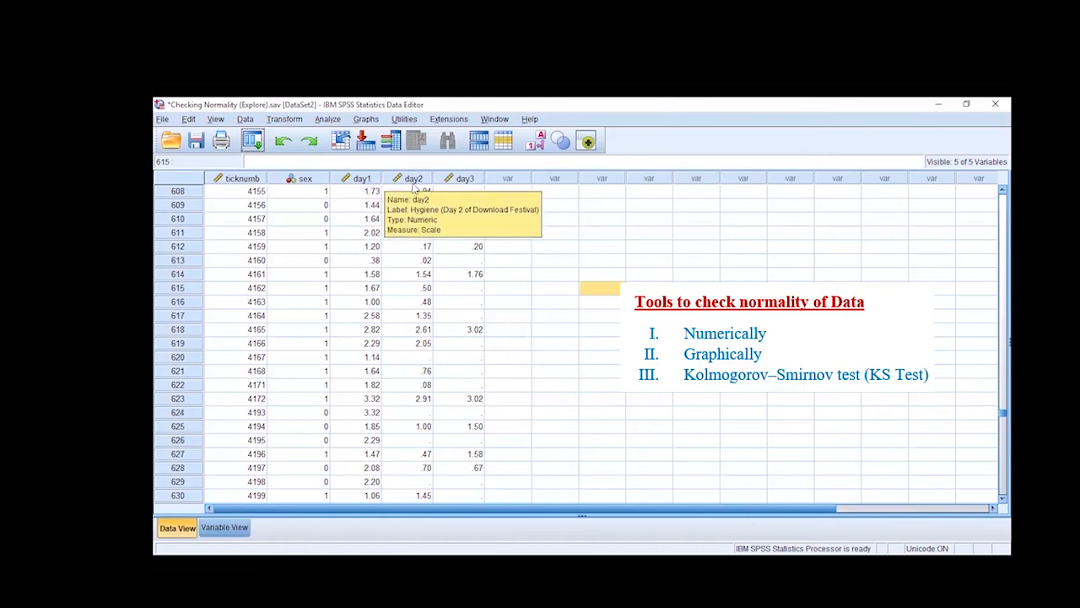
{"action": "mouse_move", "coordinate": [470, 188]}
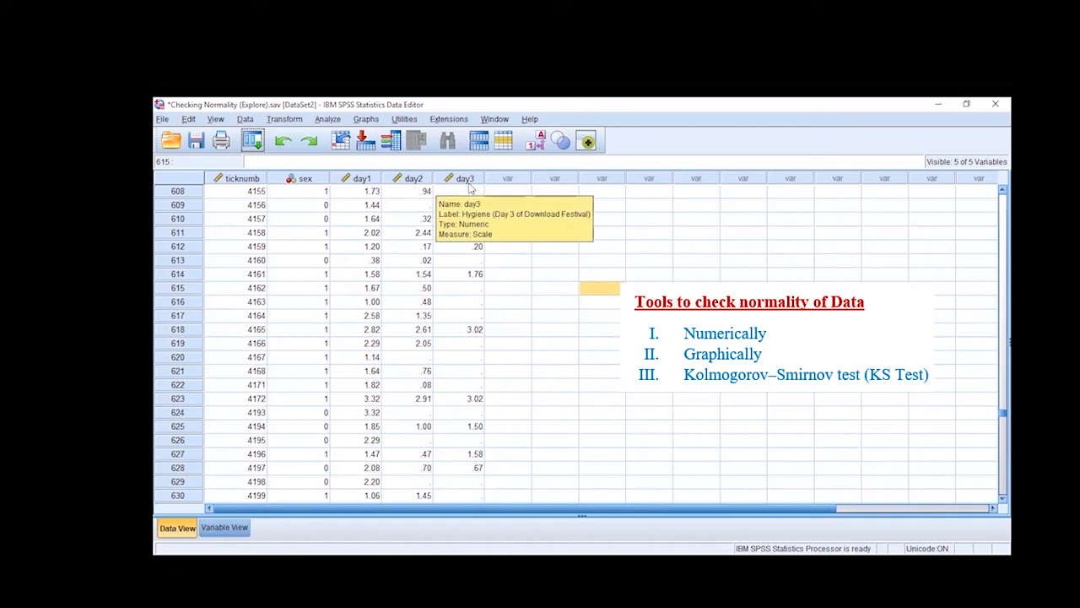